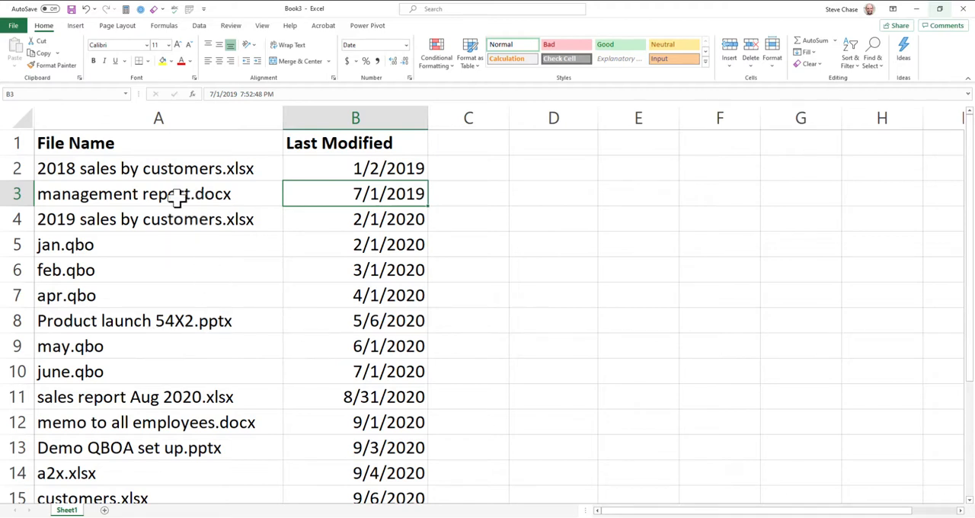
# Step: Convert the file list into a table with headers and name the table sourcedata
pyautogui.click(75, 28)
pyautogui.click(87, 59)
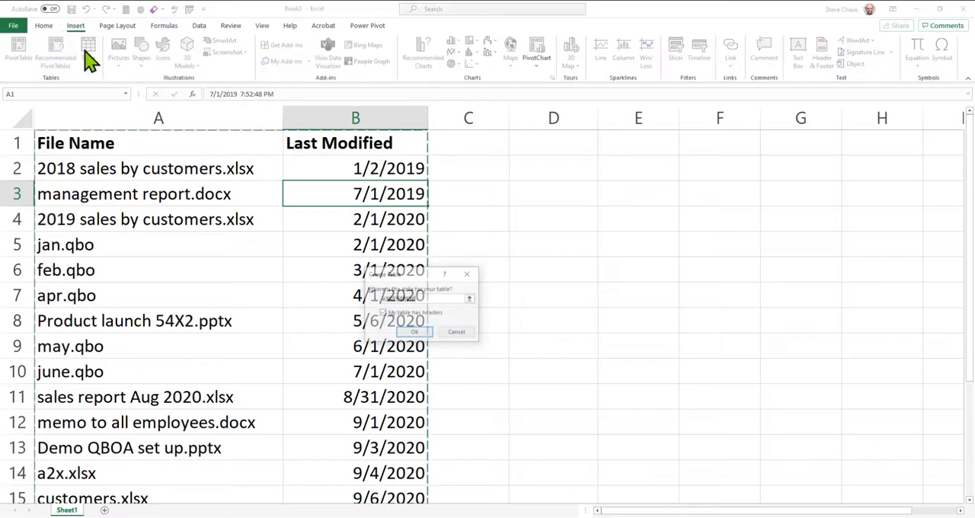
pyautogui.click(415, 333)
pyautogui.click(220, 303)
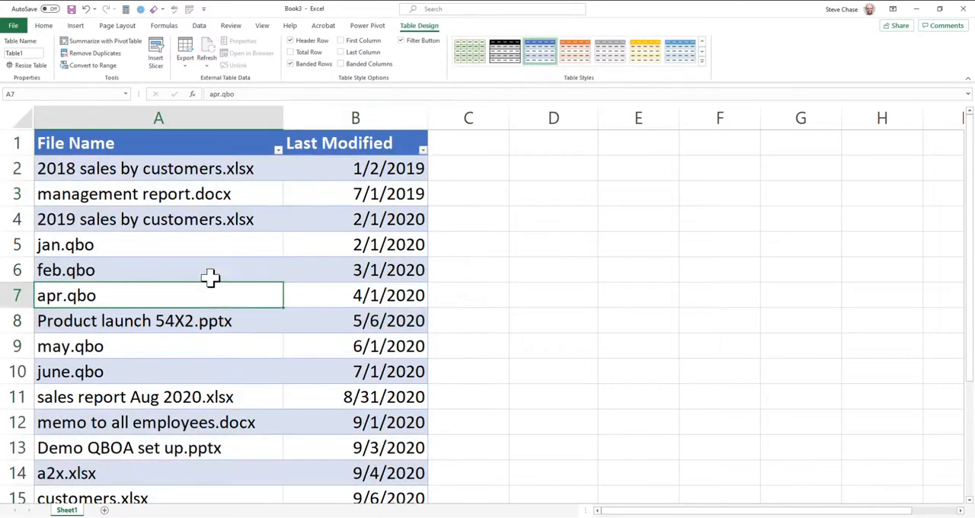
pyautogui.write('sourcedata')
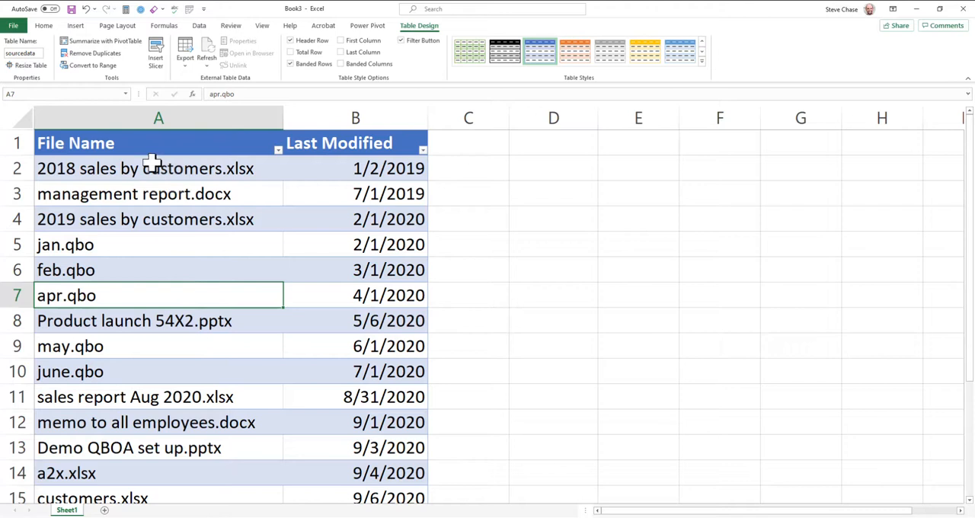
# Step: Load the sourcedata table into Power Query and add a column extracting the File Name text after the "." delimiter
pyautogui.click(201, 28)
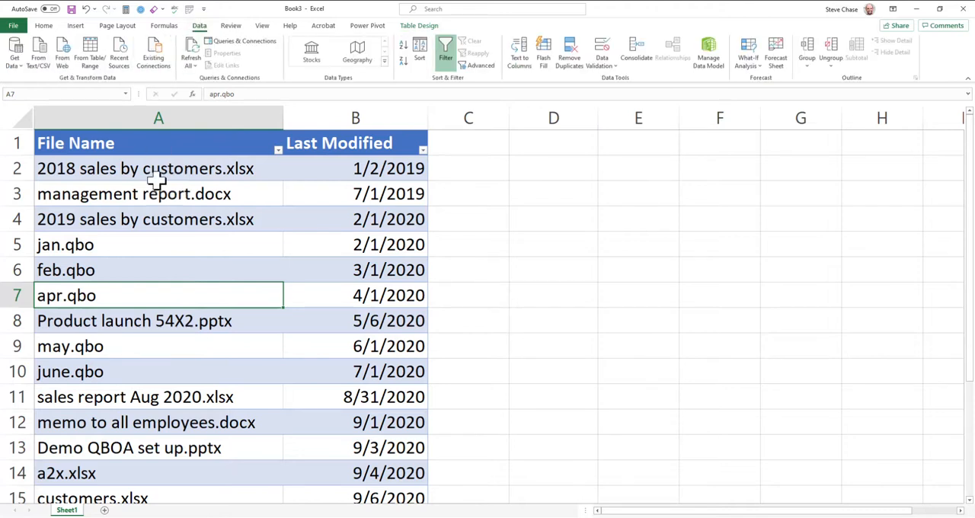
pyautogui.click(96, 60)
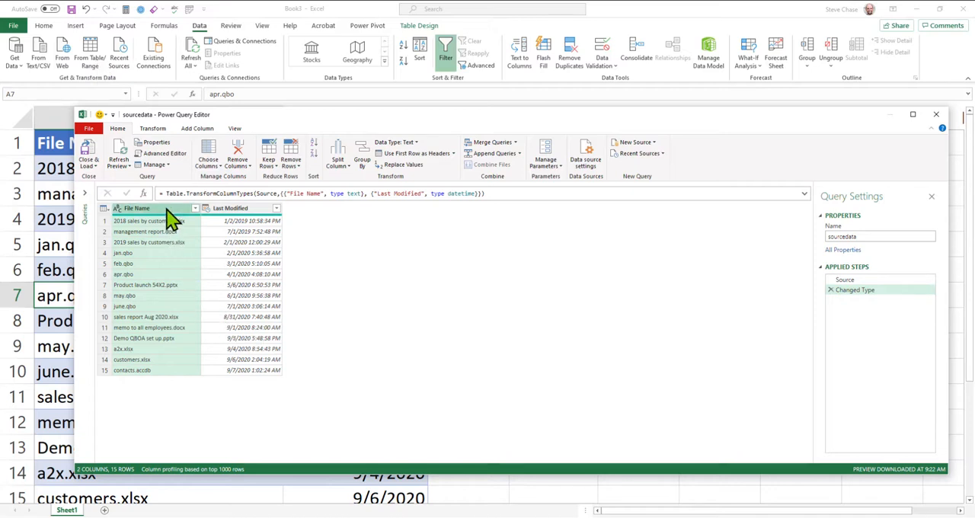
pyautogui.click(197, 128)
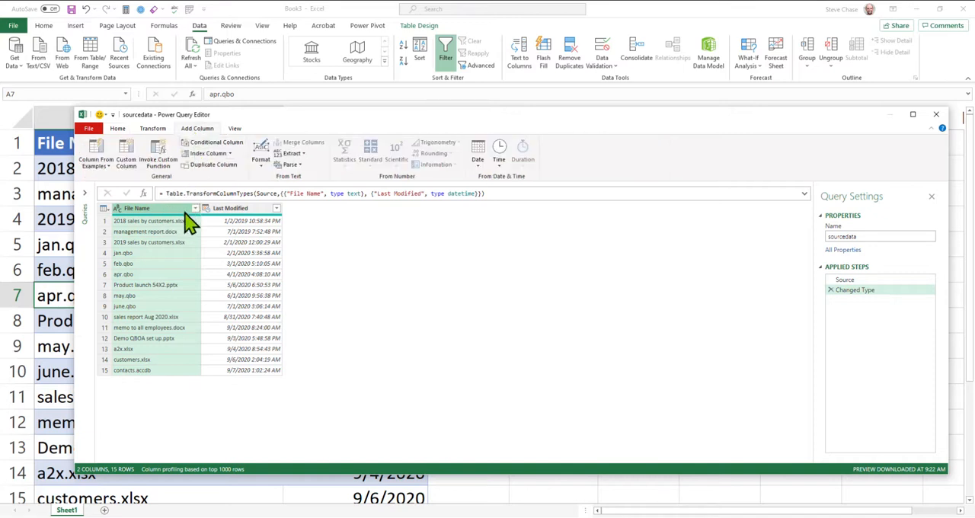
pyautogui.click(297, 154)
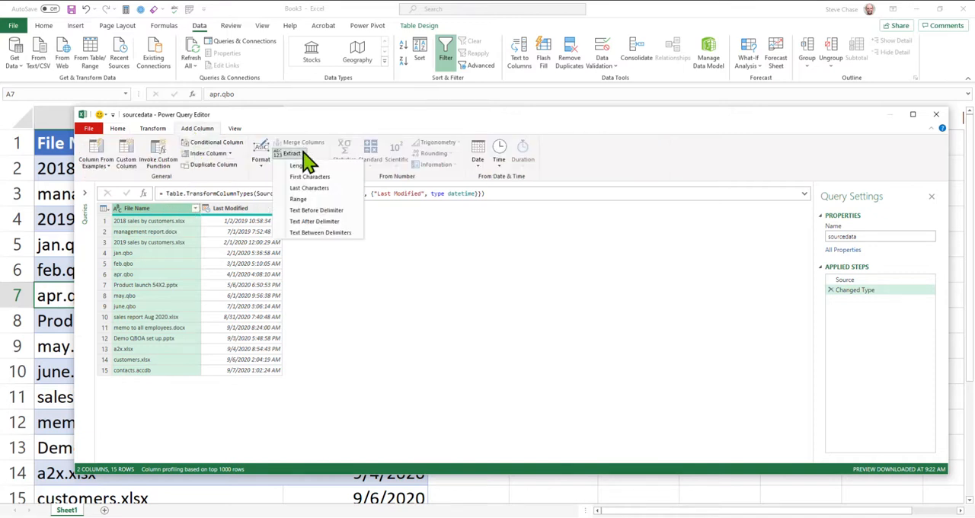
pyautogui.click(326, 222)
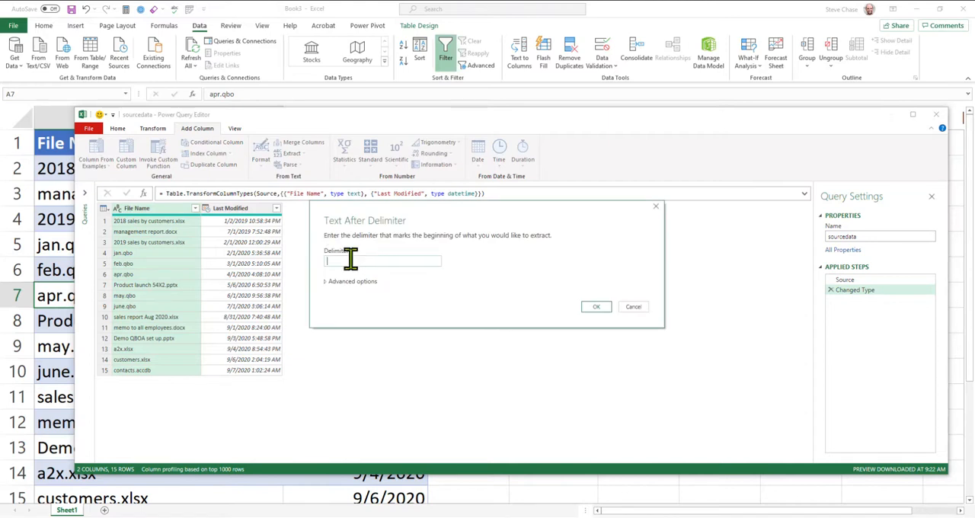
pyautogui.click(597, 307)
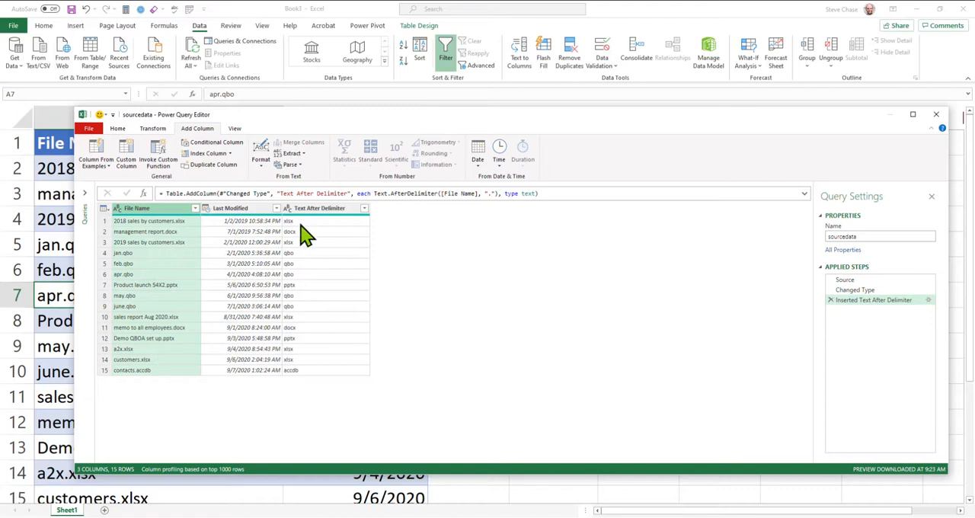
# Step: Rename the extracted extension column as "file type"
pyautogui.doubleClick(308, 210)
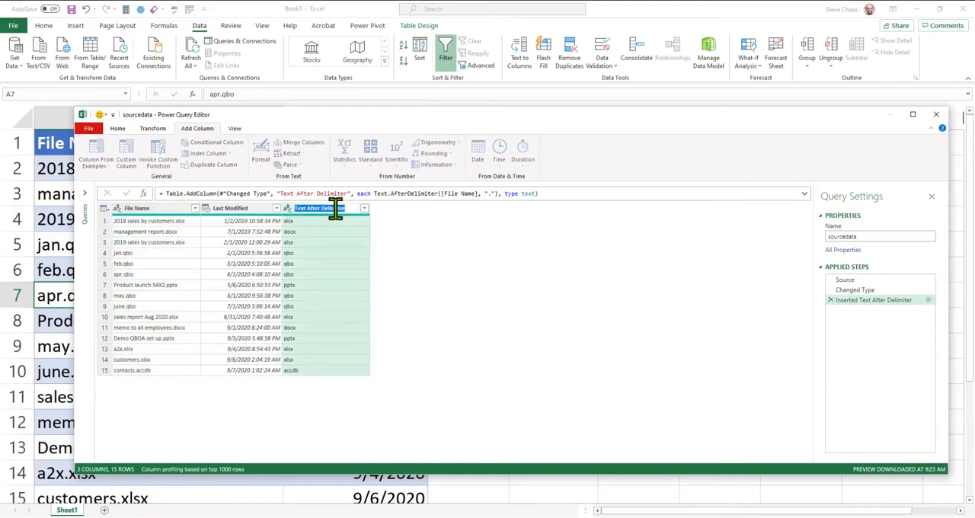
pyautogui.write('file type')
pyautogui.press('Return')
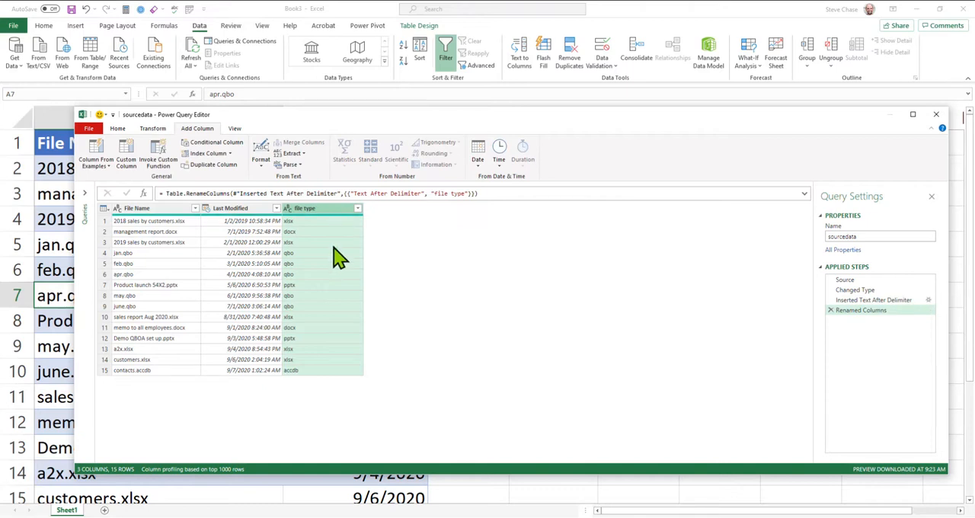
# Step: Add a column extracting the File Name text before the "." delimiter
pyautogui.click(166, 211)
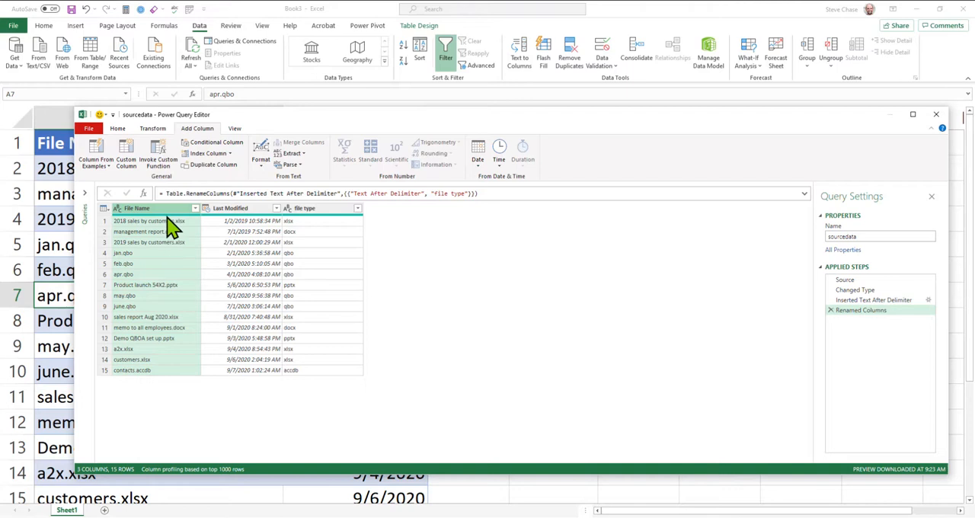
pyautogui.click(301, 155)
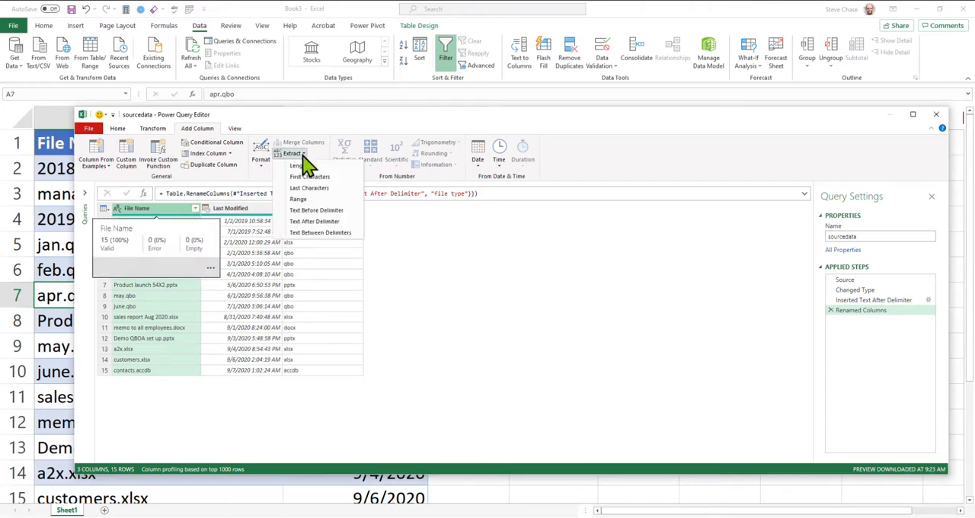
pyautogui.click(335, 212)
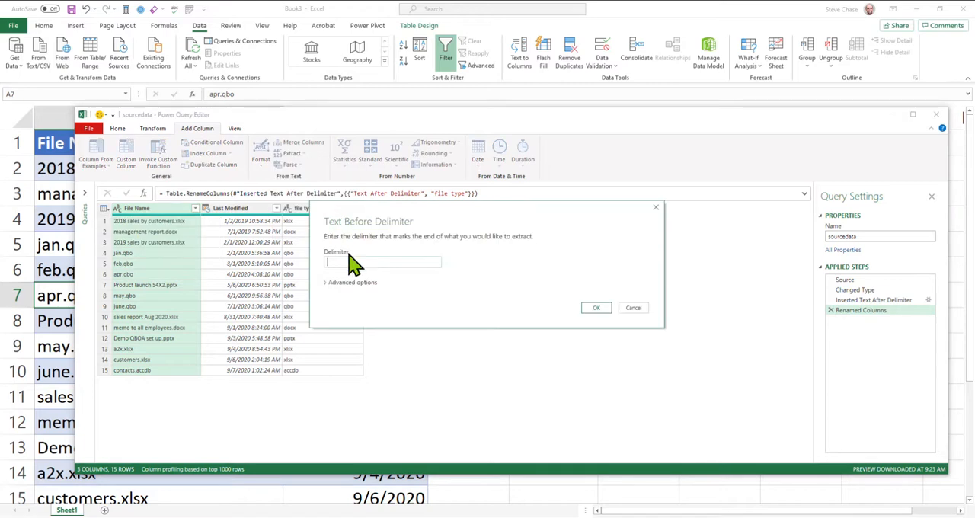
pyautogui.write('.')
pyautogui.click(599, 309)
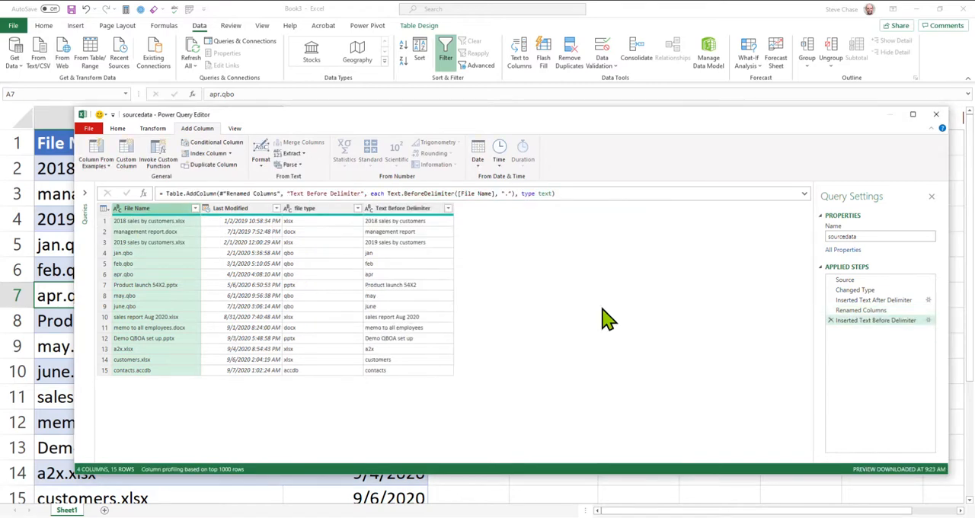
# Step: Transform the Text Before Delimiter column to uppercase
pyautogui.click(406, 210)
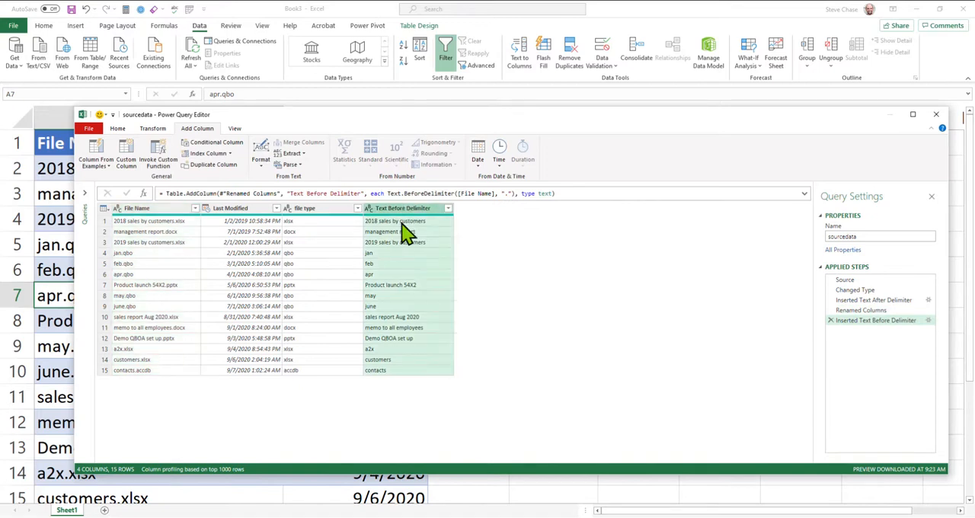
pyautogui.click(128, 131)
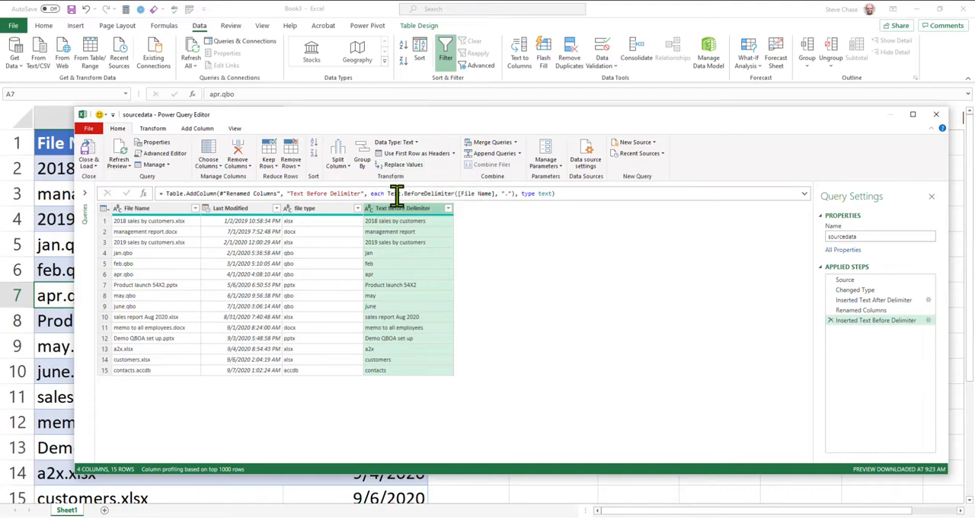
pyautogui.click(157, 130)
pyautogui.click(416, 164)
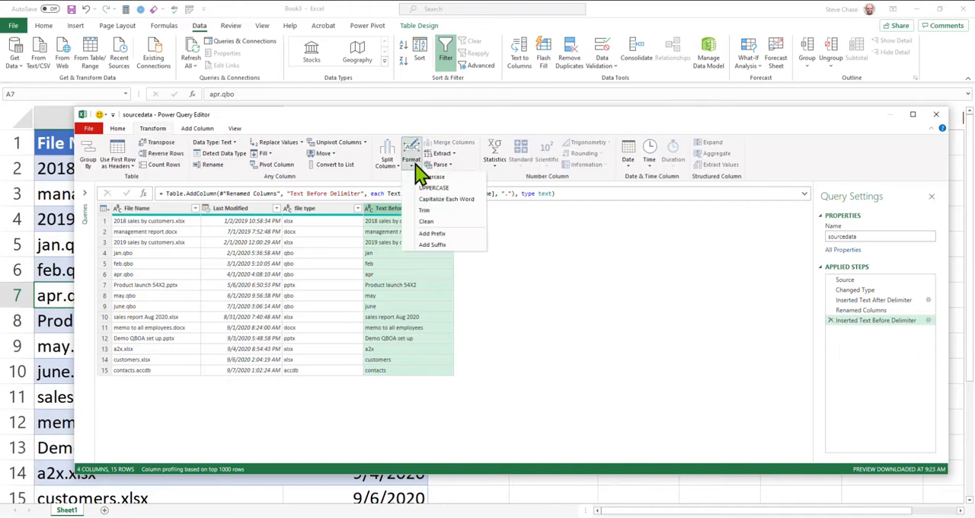
pyautogui.click(431, 188)
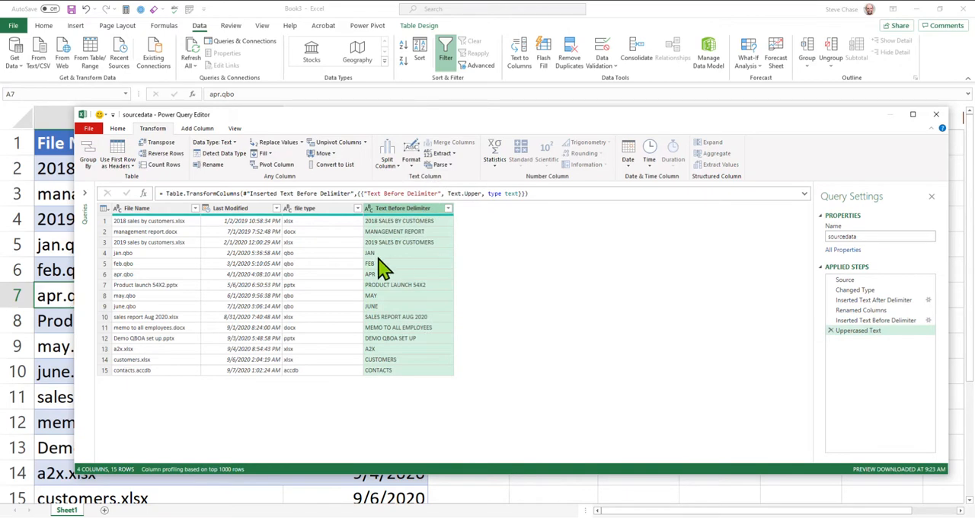
# Step: Rename the uppercase column as "Name" and load the query results into a new worksheet
pyautogui.doubleClick(392, 208)
pyautogui.write('file')
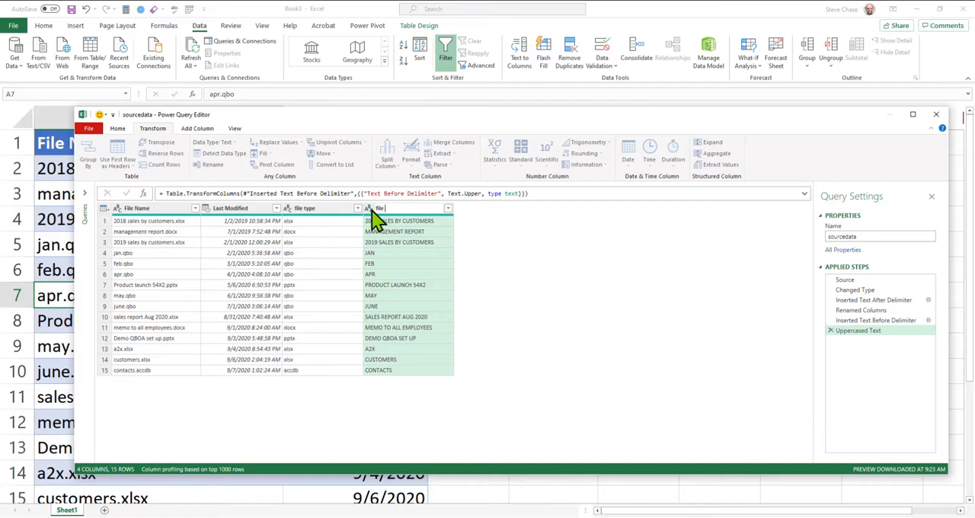
pyautogui.moveTo(389, 208); pyautogui.dragTo(371, 208)
pyautogui.write('Name')
pyautogui.press('Return')
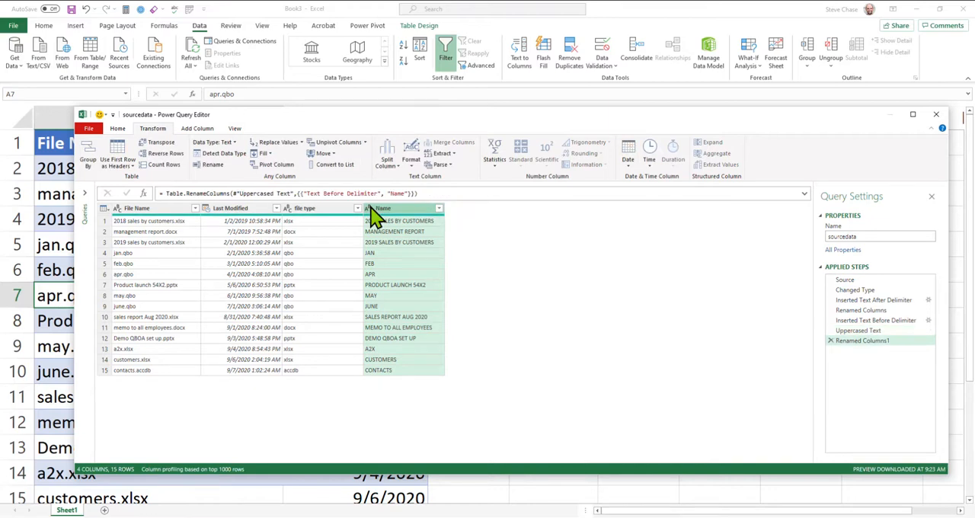
pyautogui.click(120, 129)
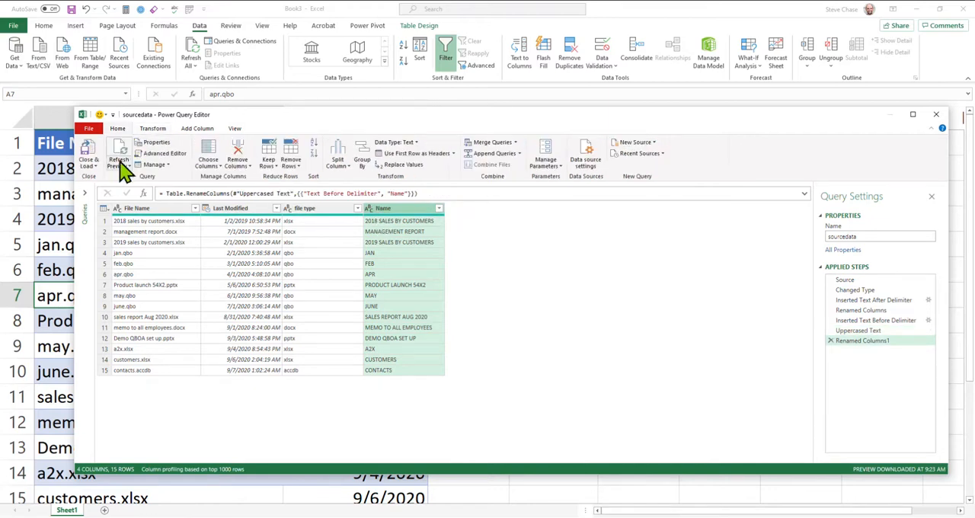
pyautogui.click(89, 146)
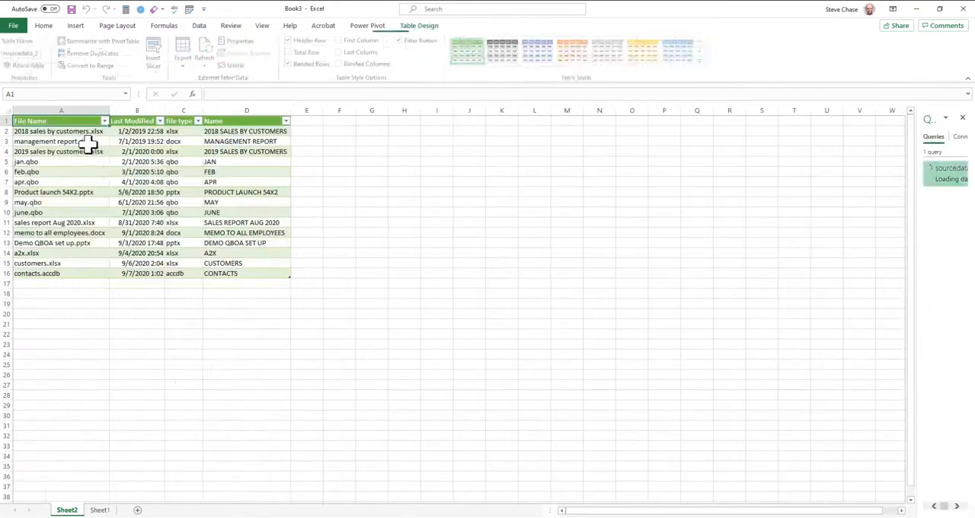
# Step: Rename the source sheet as "data" and the query output sheet as "transformation"
pyautogui.click(99, 509)
pyautogui.doubleClick(100, 510)
pyautogui.write('data')
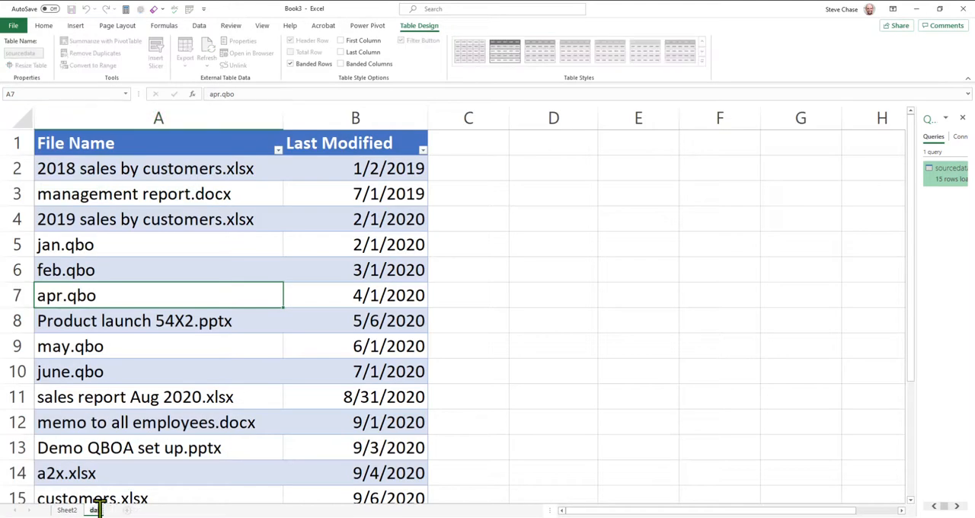
pyautogui.click(70, 509)
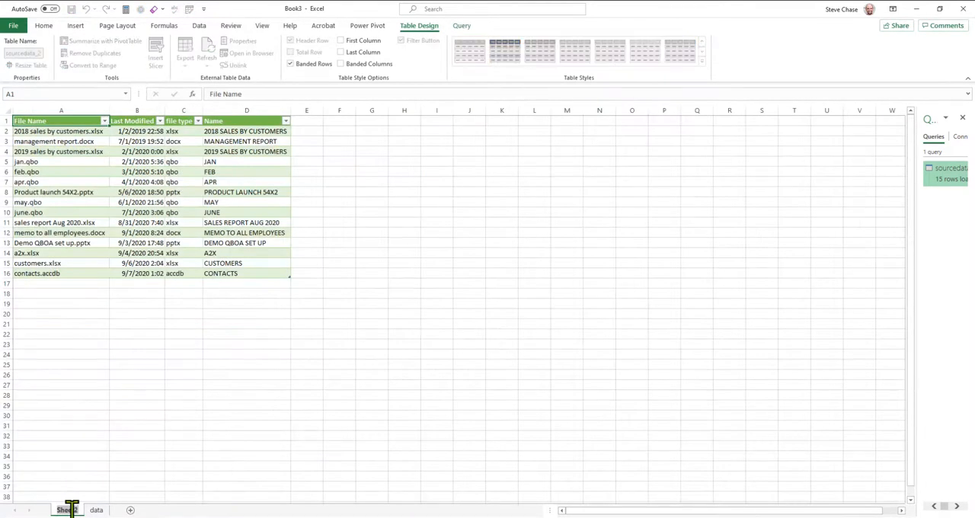
pyautogui.write('transformation')
pyautogui.press('Return')
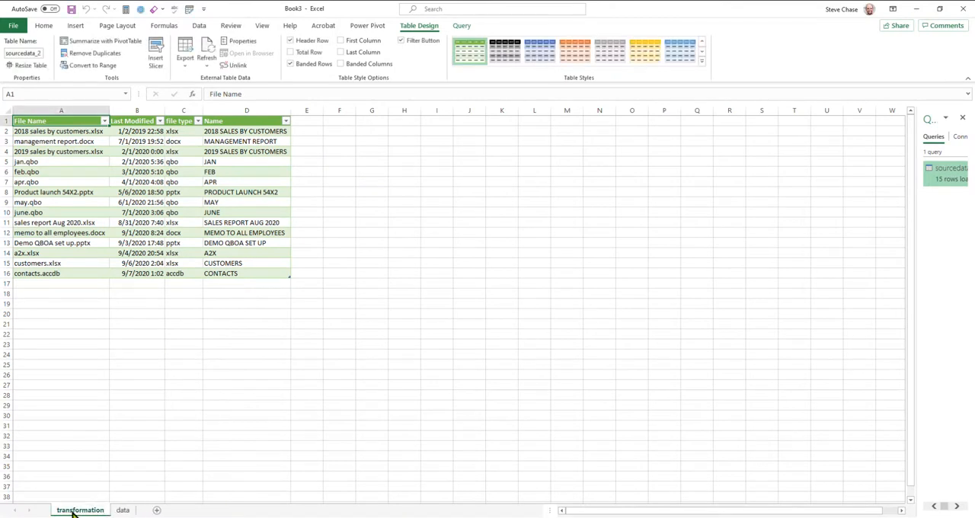
# Step: Widen the list of workbook queries and reopen the sourcedata query for editing
pyautogui.click(221, 203)
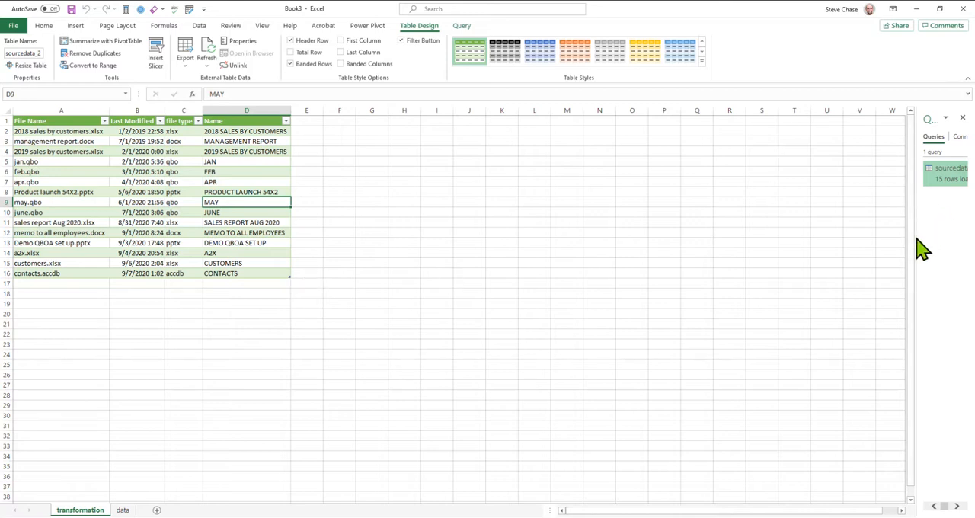
pyautogui.moveTo(919, 235); pyautogui.dragTo(691, 236)
pyautogui.rightClick(713, 179)
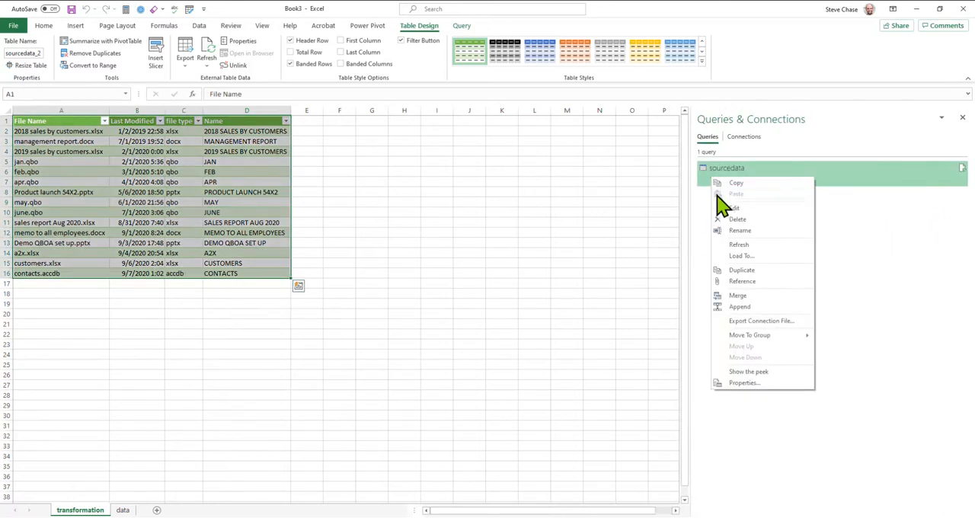
pyautogui.click(741, 219)
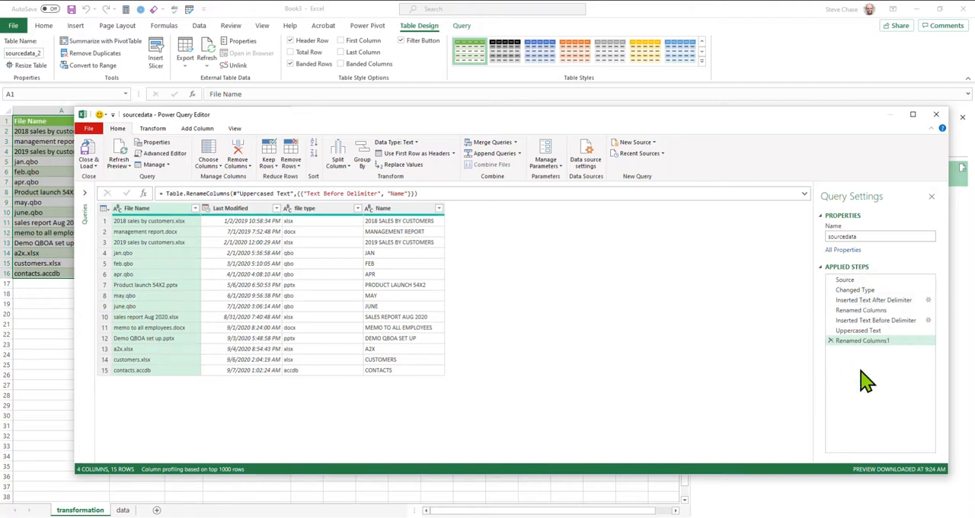
# Step: Create a reference query from sourcedata and name it "QBO Files"
pyautogui.click(84, 193)
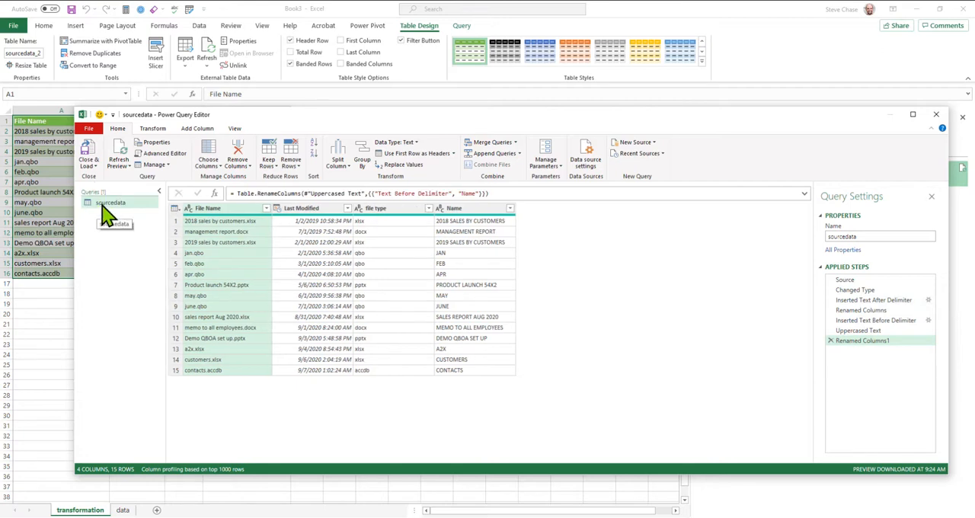
pyautogui.rightClick(101, 204)
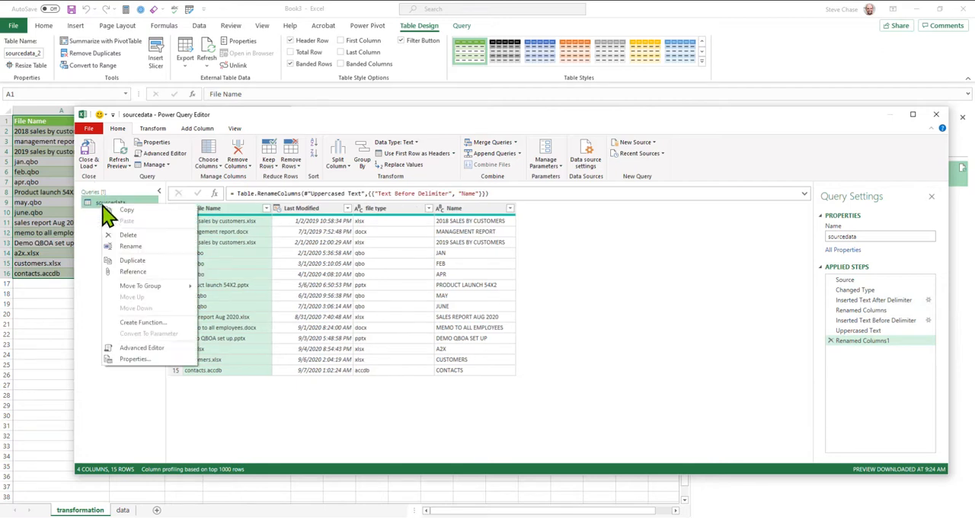
pyautogui.click(134, 272)
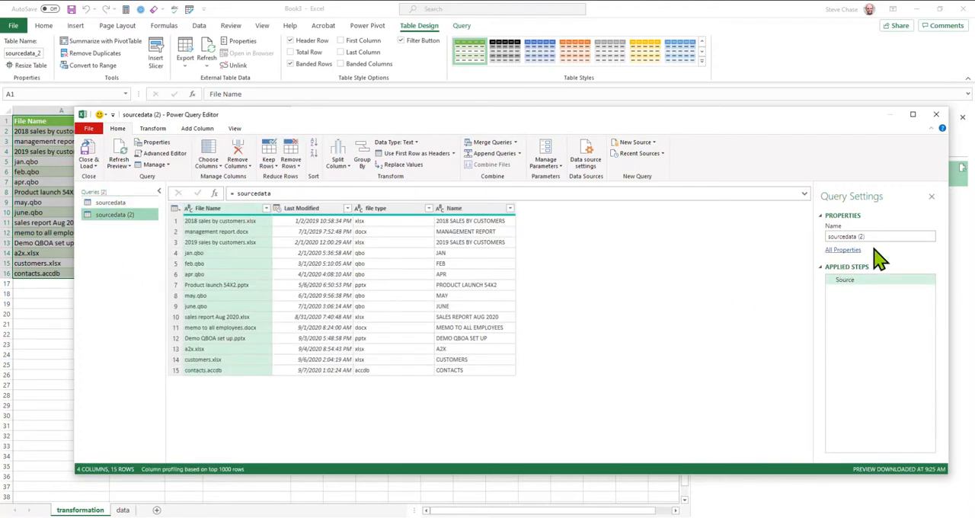
pyautogui.moveTo(865, 237); pyautogui.dragTo(808, 243)
pyautogui.write('QBO Files')
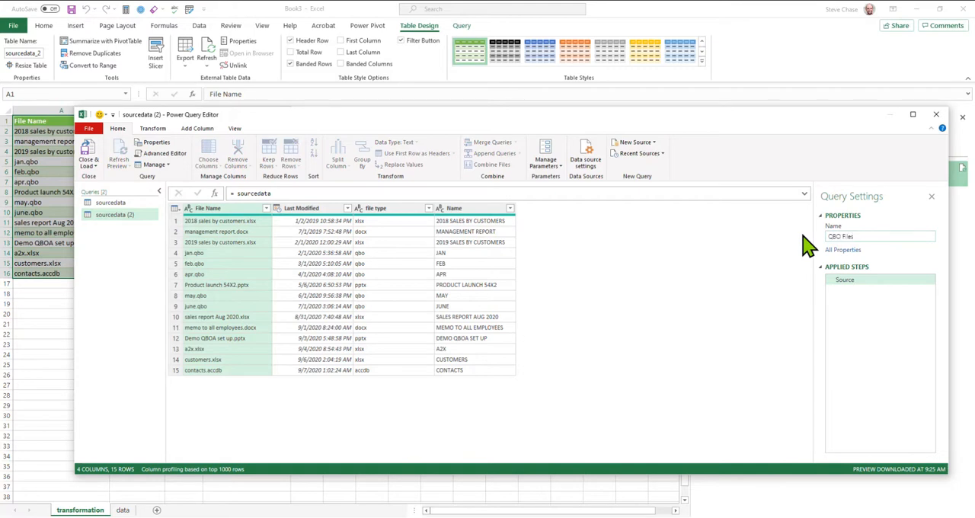
pyautogui.press('Return')
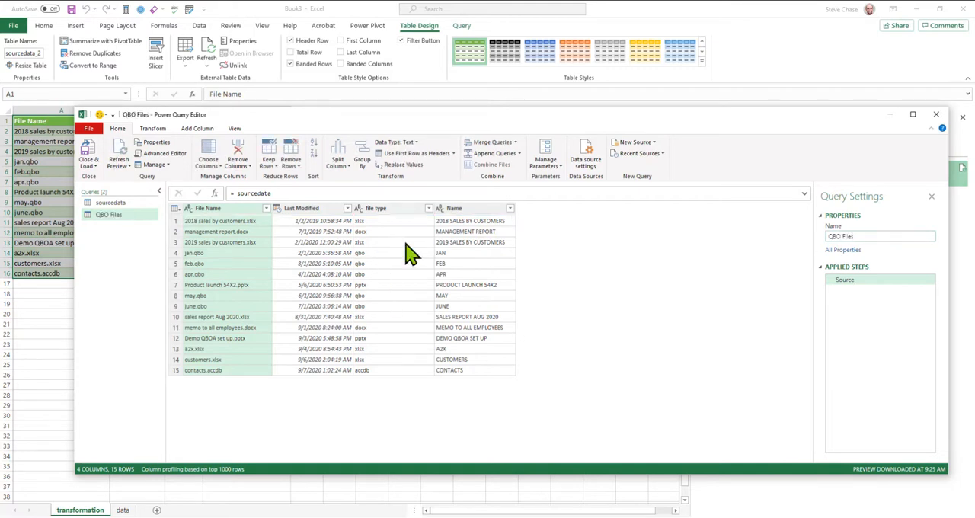
# Step: Filter the QBO Files query's file type column to qbo only and remove the Last Modified column
pyautogui.click(428, 208)
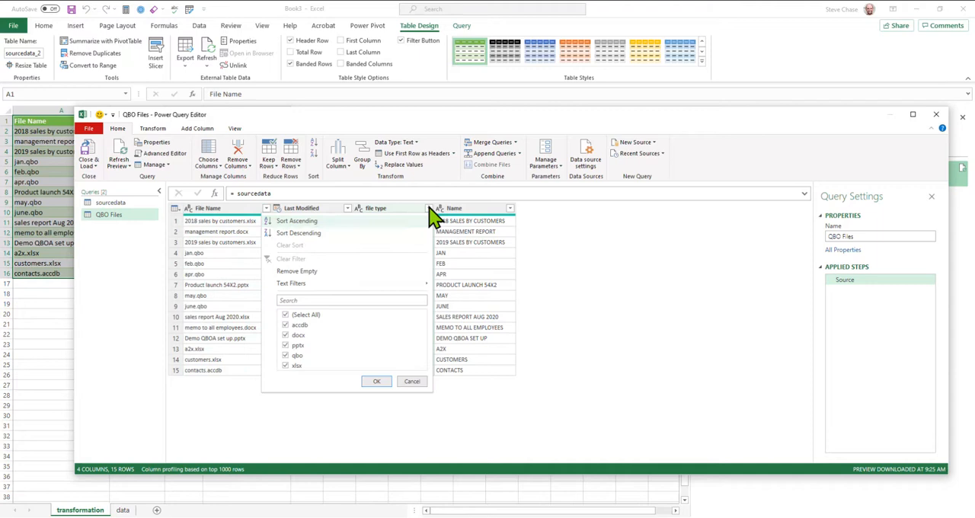
pyautogui.click(286, 314)
pyautogui.click(286, 355)
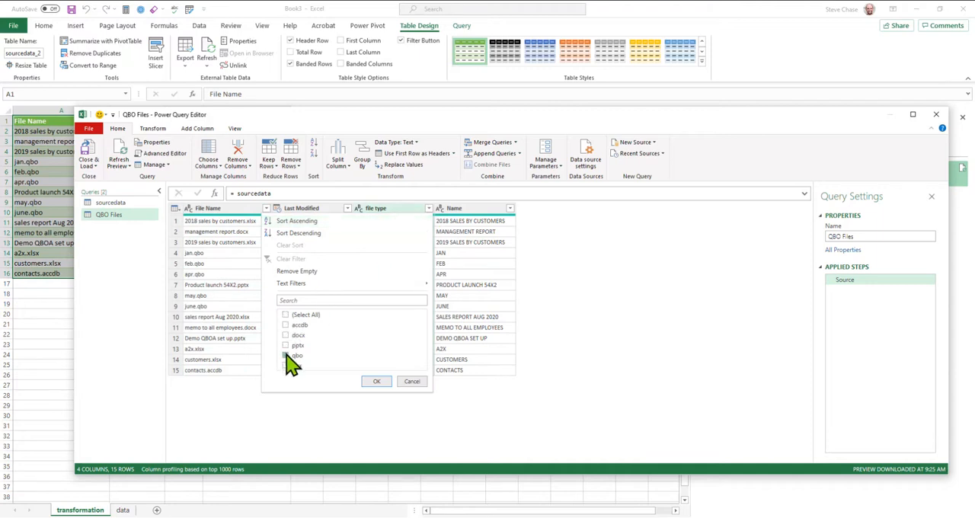
pyautogui.click(376, 381)
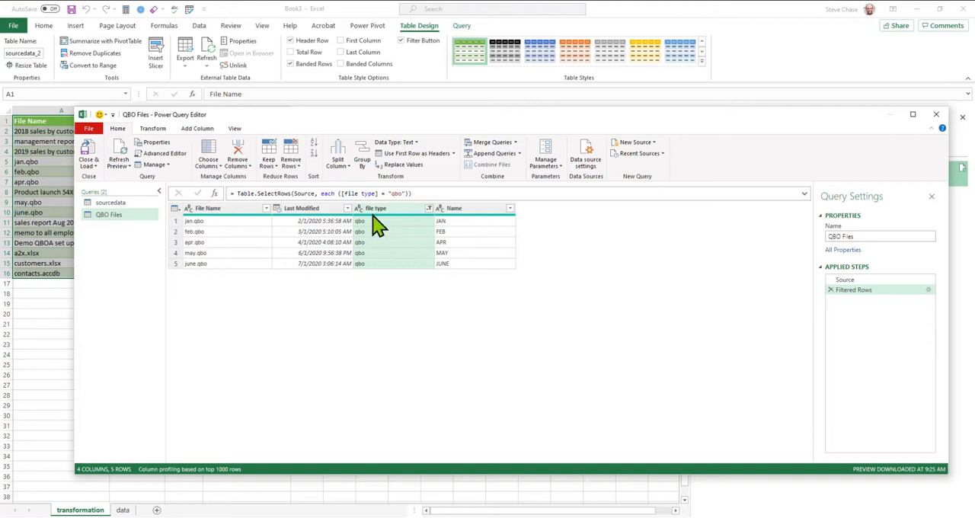
pyautogui.click(307, 210)
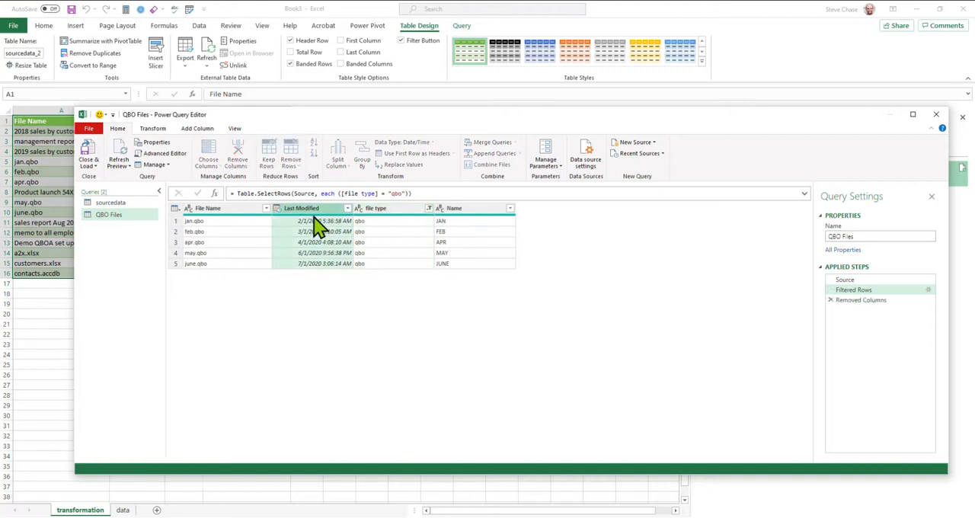
pyautogui.press('Delete')
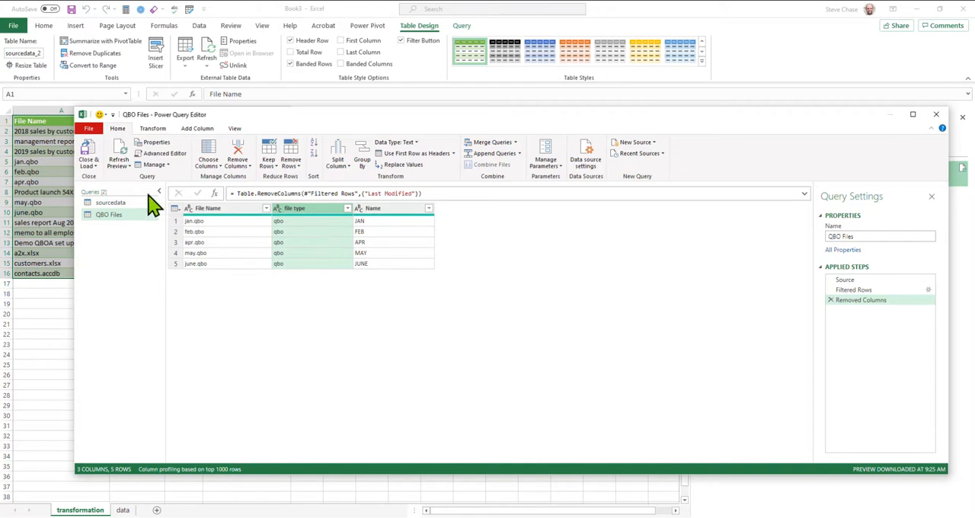
# Step: Load the QBO Files query as a table into the existing transformation sheet, starting at cell G1
pyautogui.click(93, 166)
pyautogui.click(111, 188)
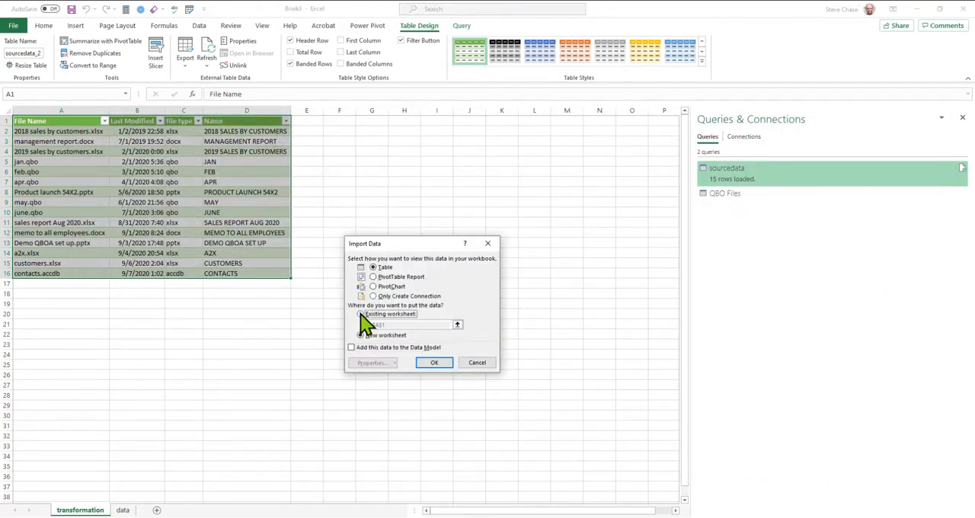
pyautogui.click(372, 314)
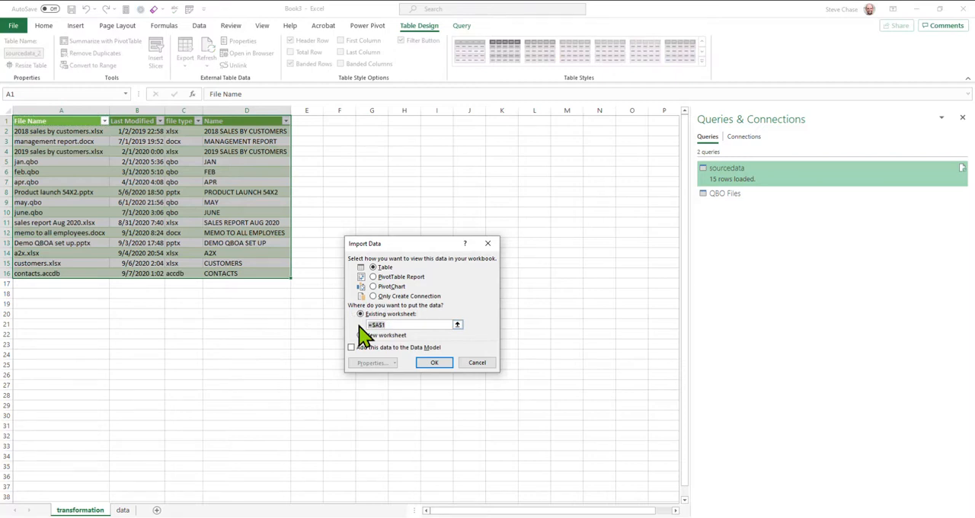
pyautogui.press('Delete')
pyautogui.click(372, 121)
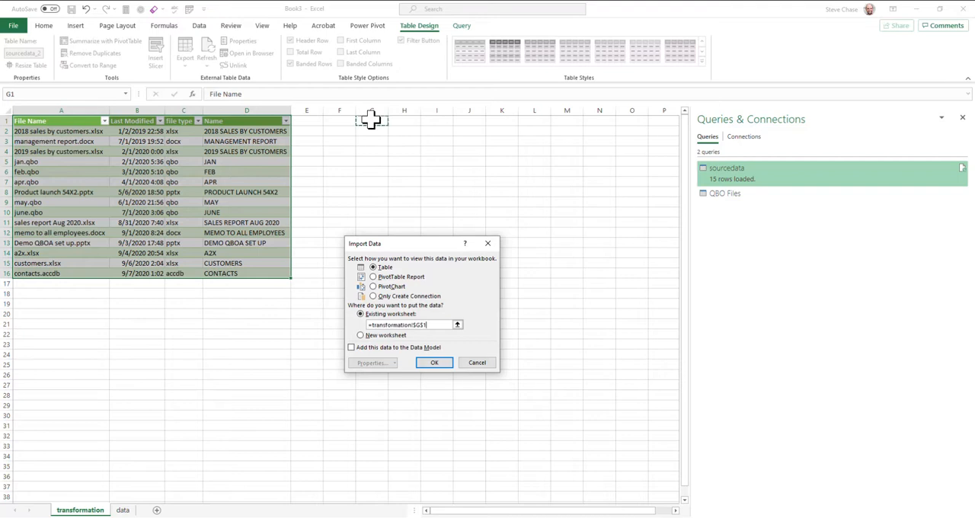
pyautogui.click(433, 363)
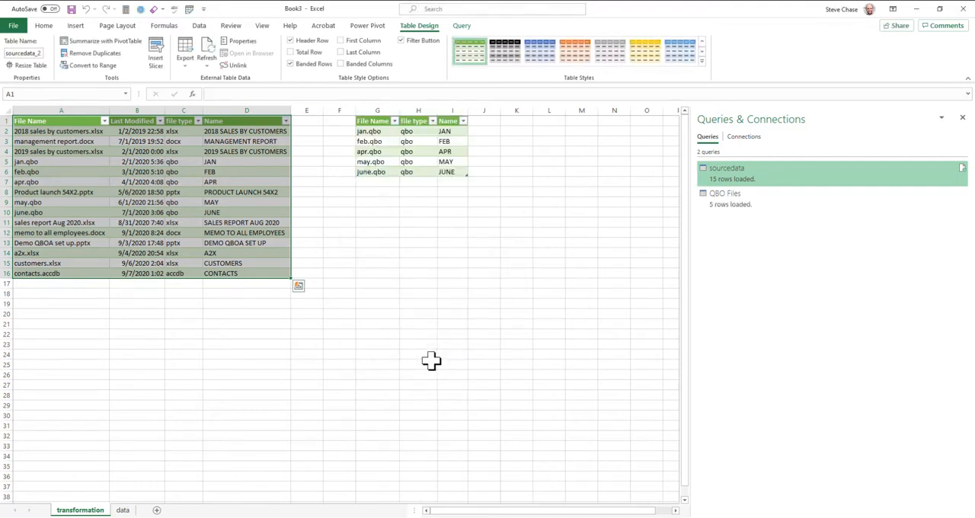
pyautogui.click(517, 122)
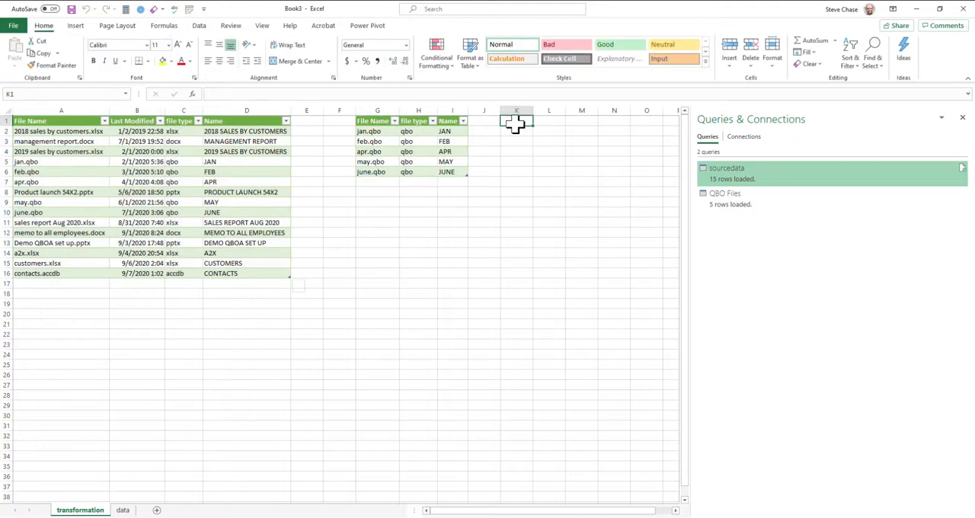
pyautogui.click(516, 123)
pyautogui.click(137, 214)
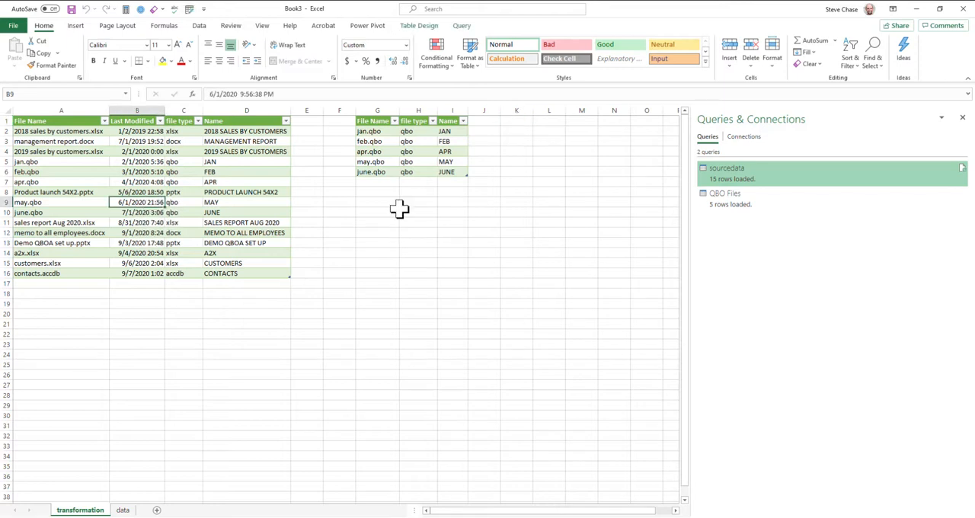
# Step: Reopen the sourcedata query for editing and create another reference query from it
pyautogui.rightClick(726, 181)
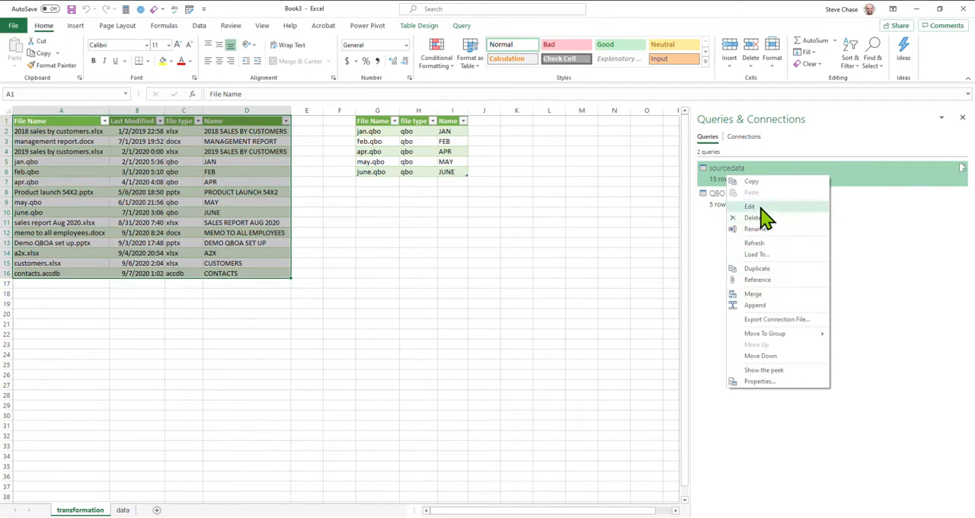
pyautogui.click(753, 206)
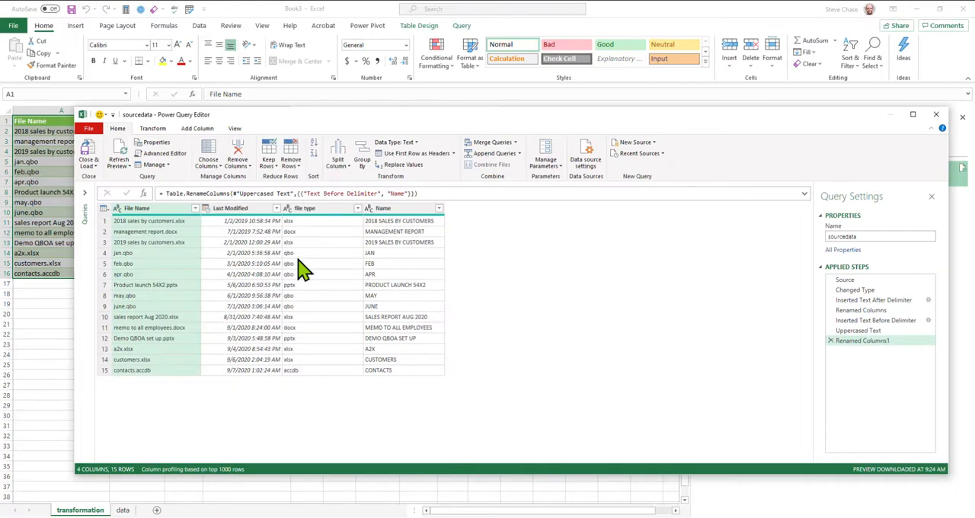
pyautogui.click(86, 194)
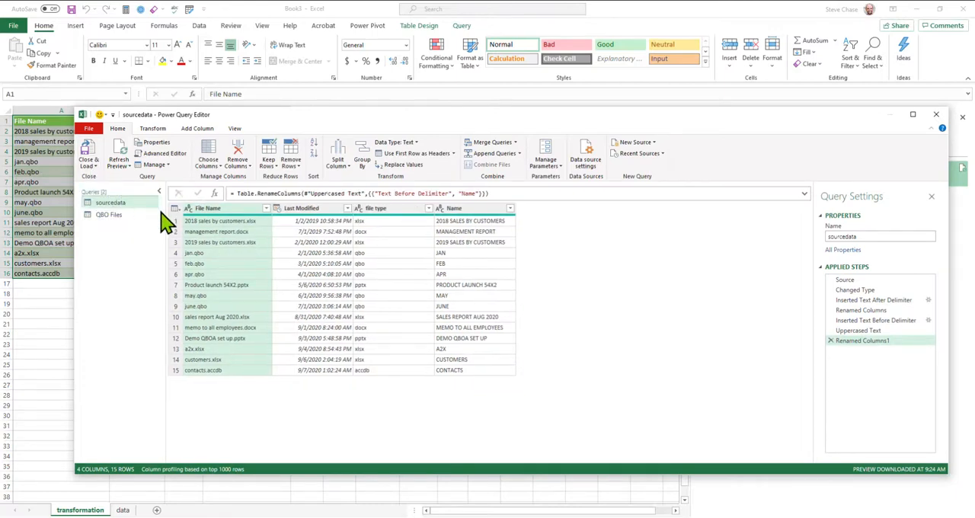
pyautogui.rightClick(121, 202)
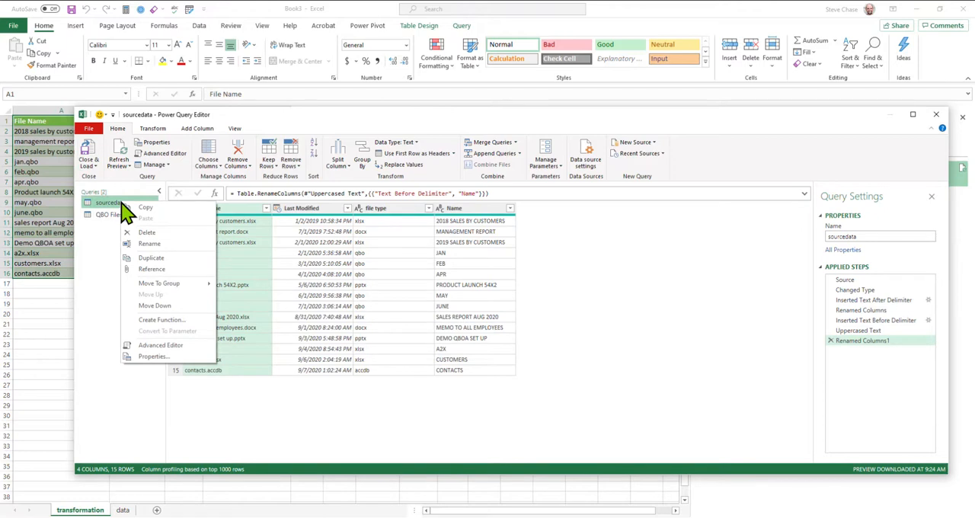
pyautogui.click(152, 269)
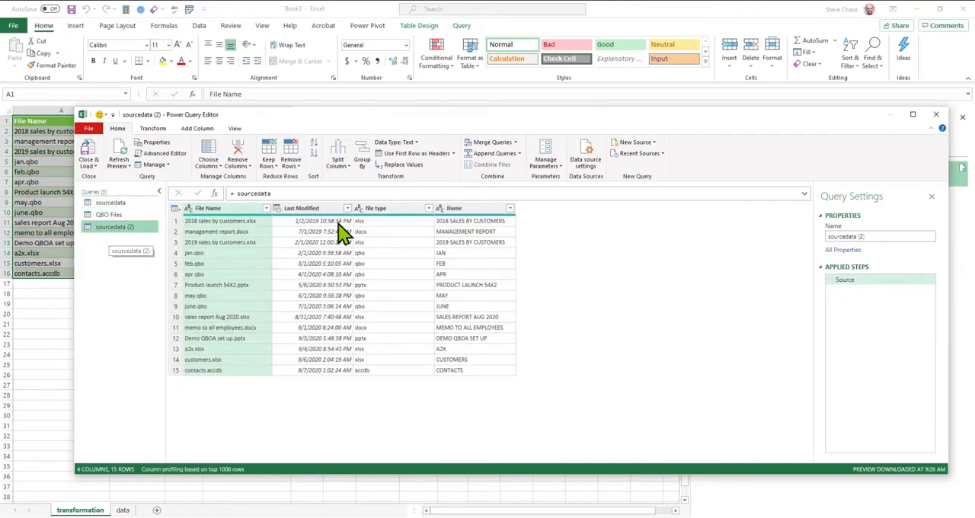
# Step: Filter the new reference query's file type column to pptx only and name the query "PowerPoint files"
pyautogui.click(429, 208)
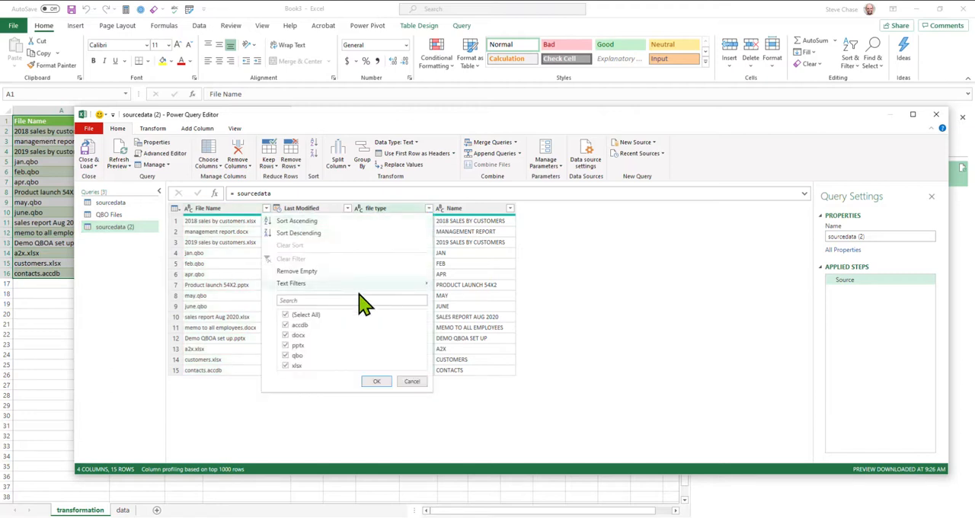
pyautogui.click(287, 314)
pyautogui.click(285, 346)
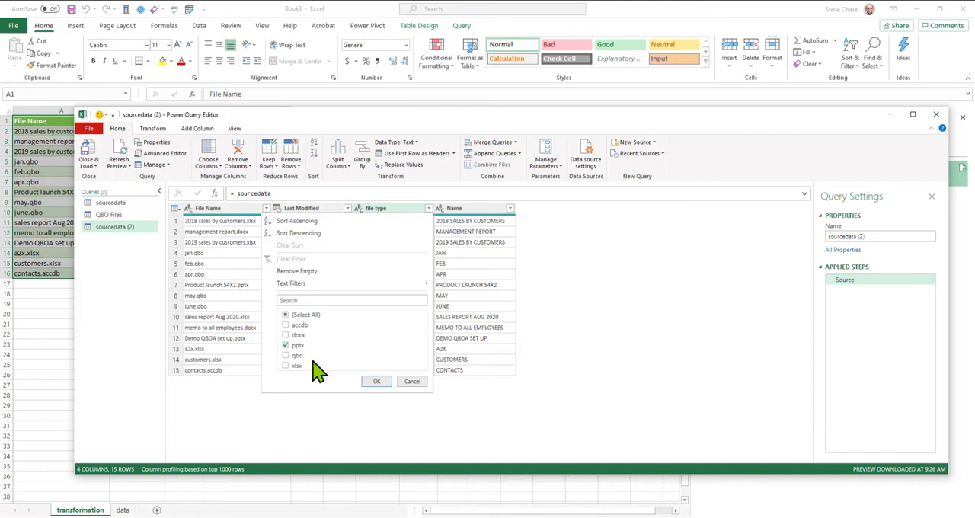
pyautogui.click(376, 383)
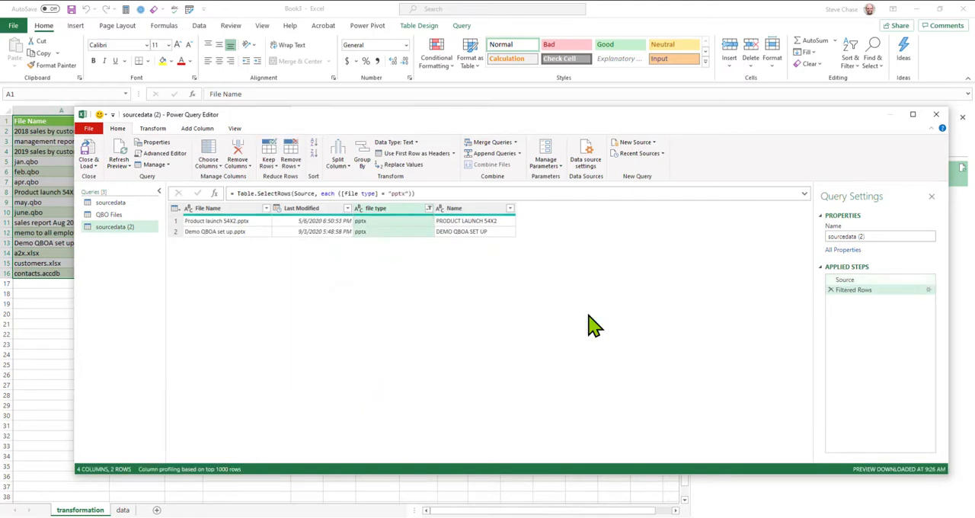
pyautogui.click(874, 239)
pyautogui.write('PO')
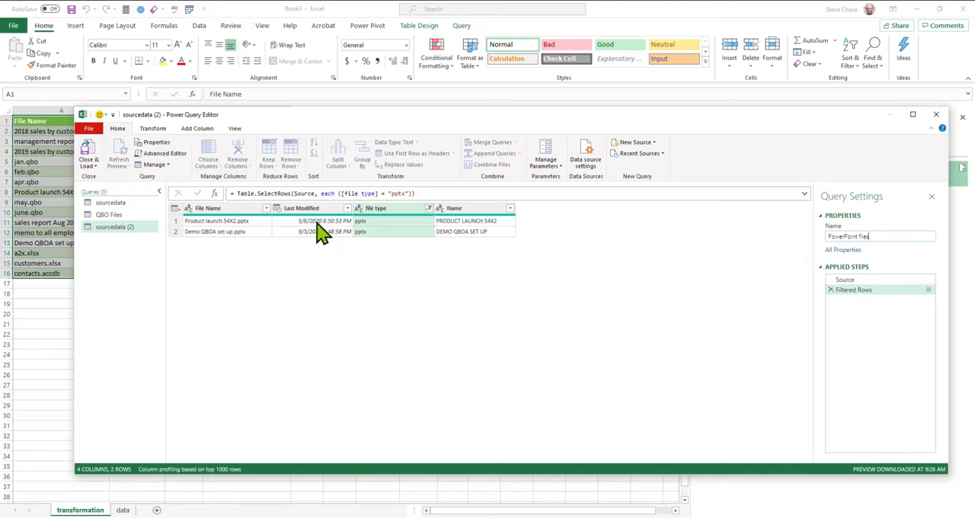
pyautogui.press('Return')
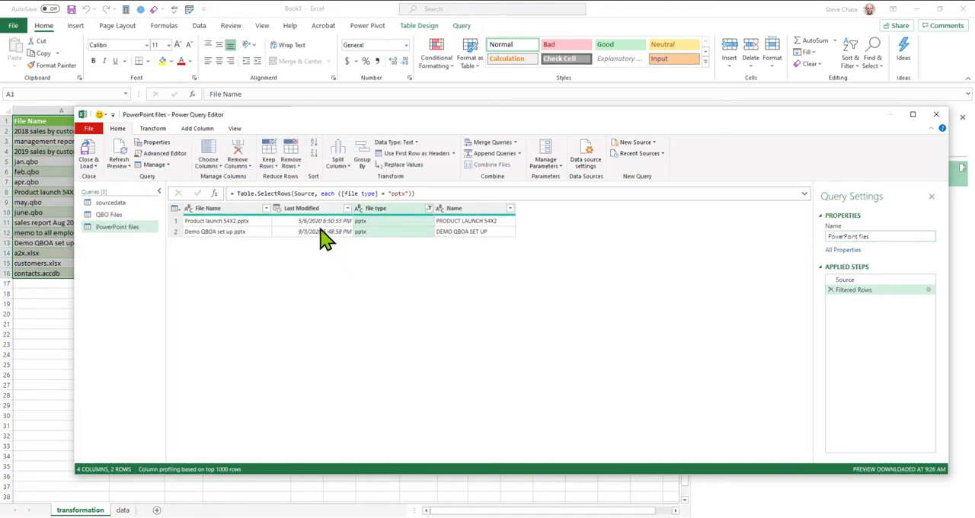
pyautogui.click(308, 210)
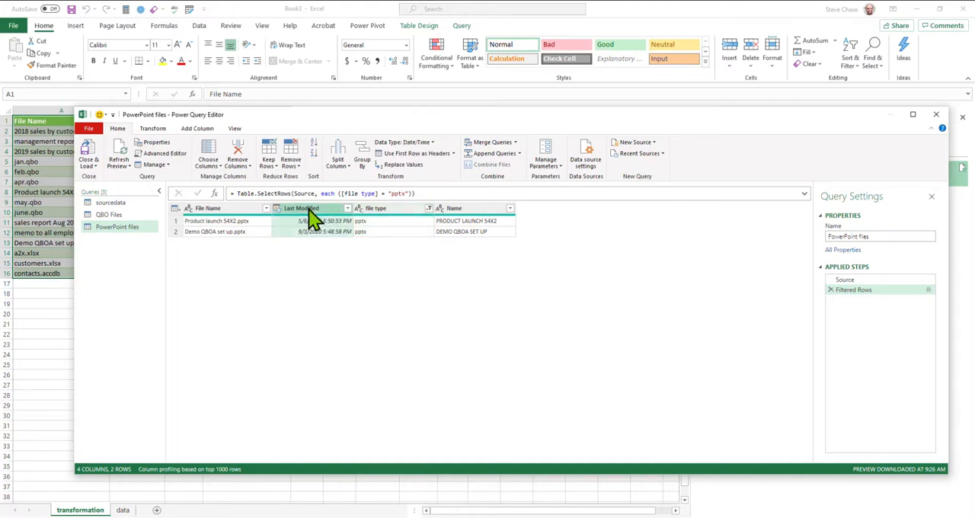
pyautogui.click(461, 209)
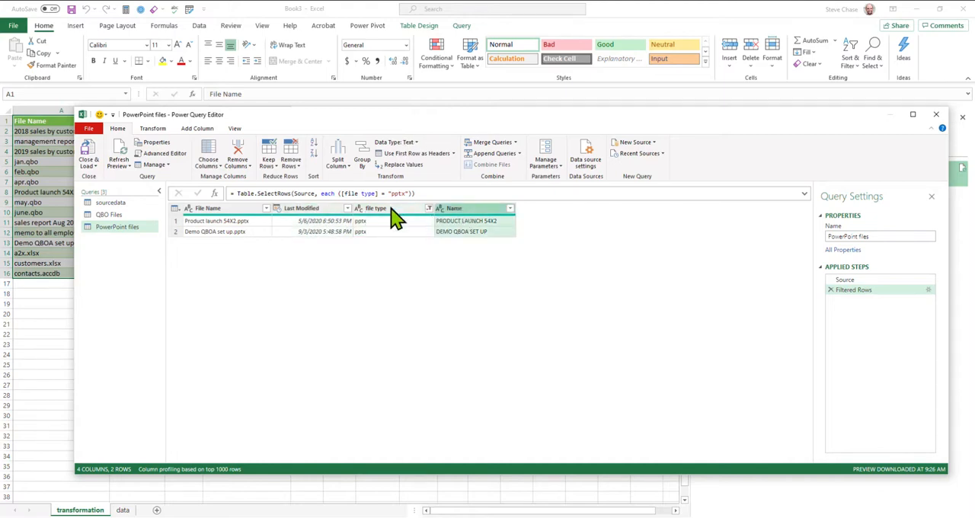
pyautogui.click(318, 222)
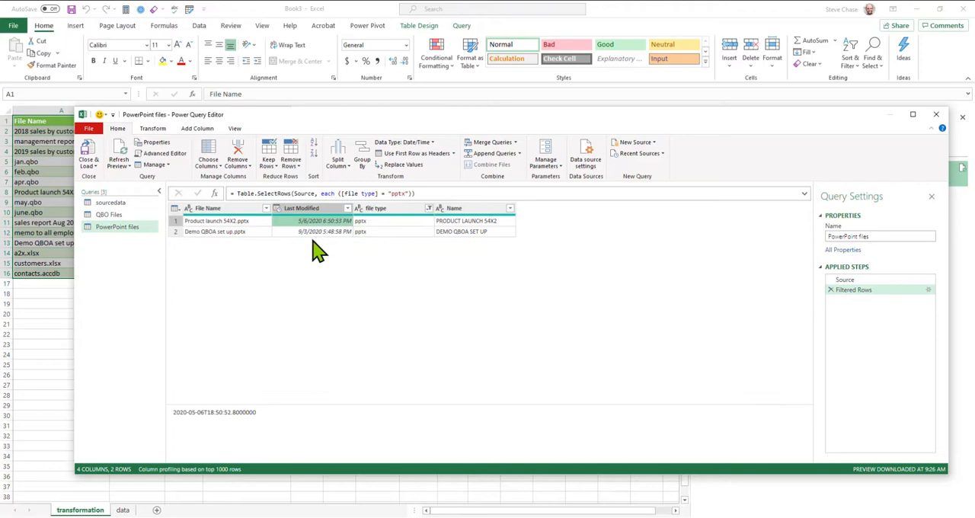
# Step: Load the PowerPoint files query as a table into a new worksheet and rename that sheet "PowerPoint files"
pyautogui.click(89, 166)
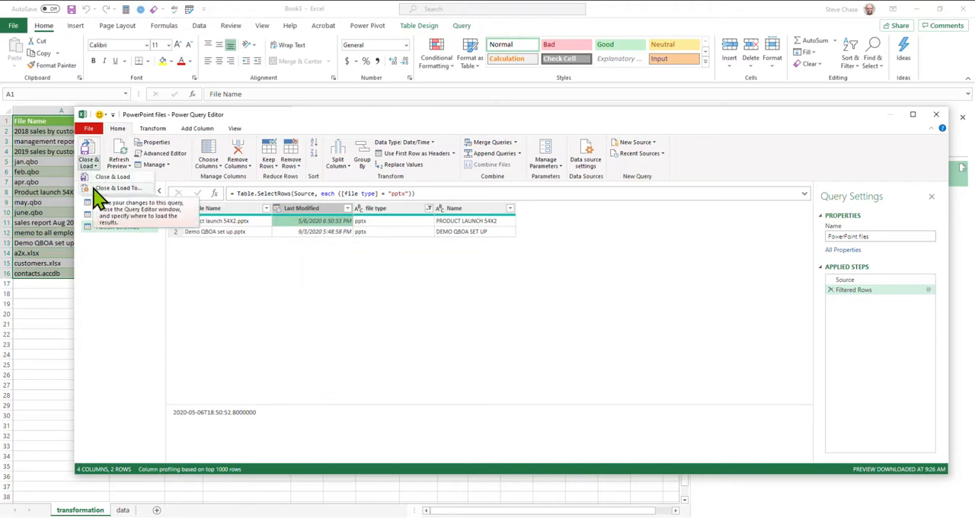
pyautogui.click(93, 188)
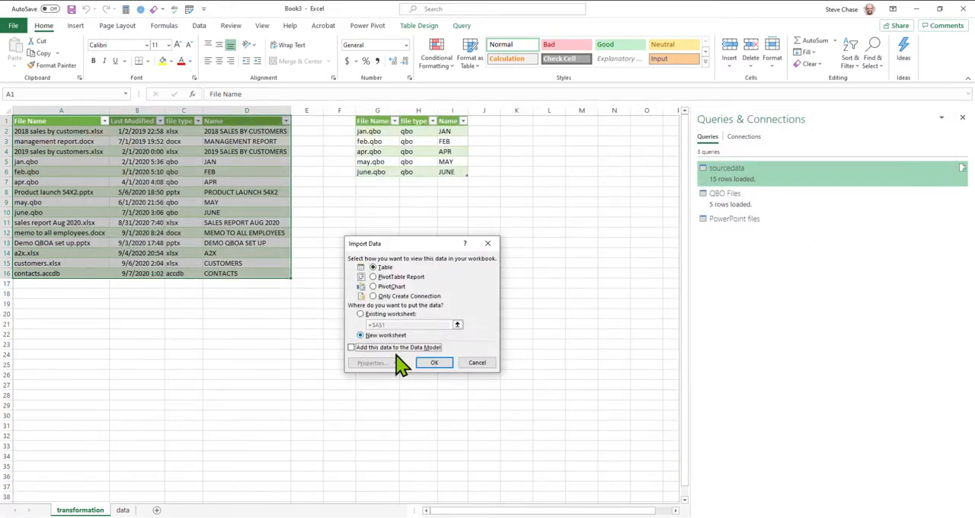
pyautogui.click(435, 363)
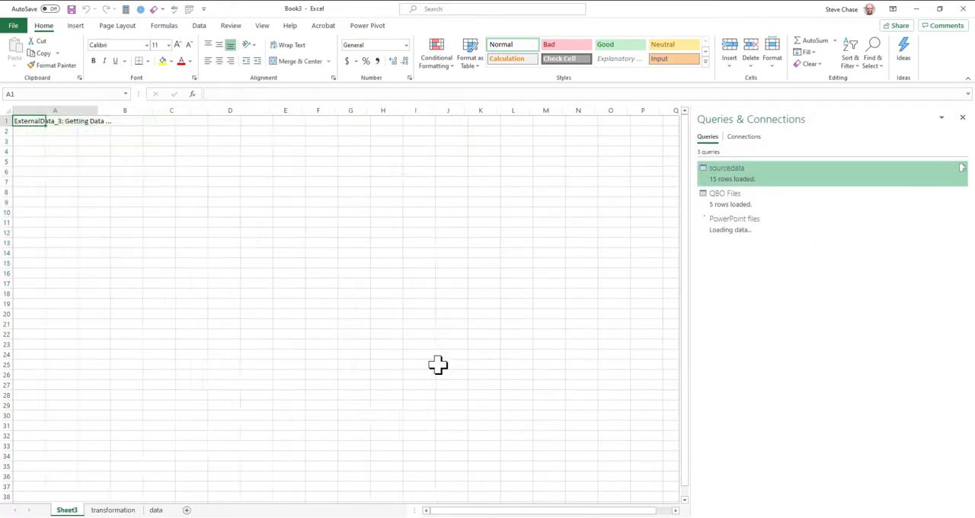
pyautogui.doubleClick(67, 510)
pyautogui.write('Power')
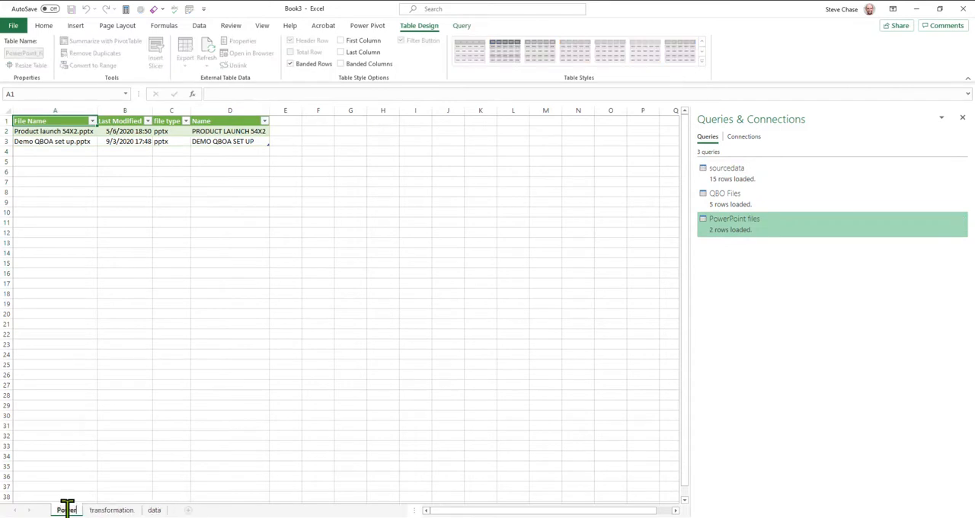
pyautogui.write('Point files')
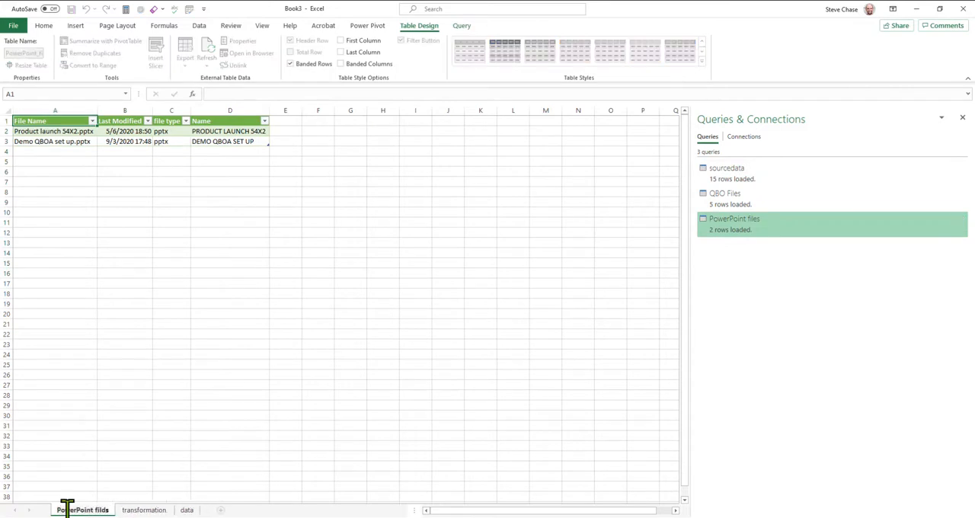
pyautogui.press('Return')
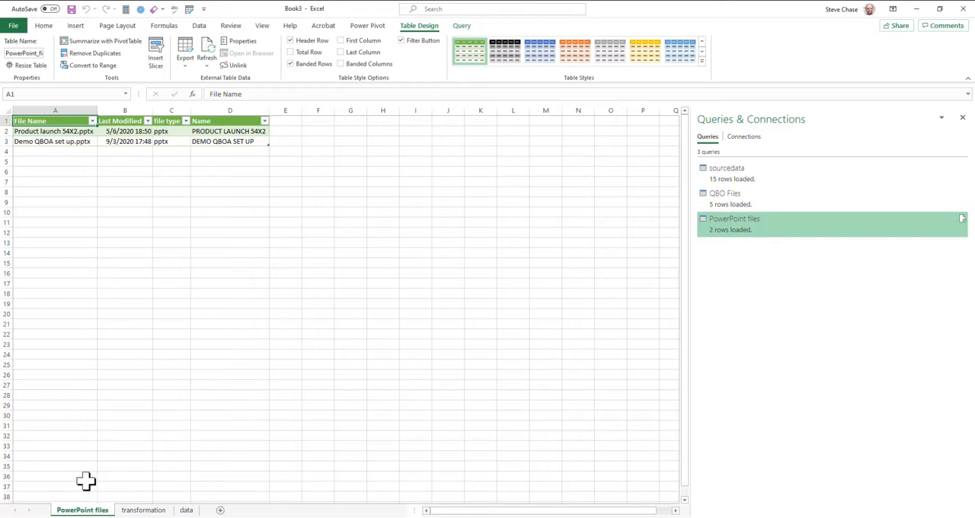
pyautogui.click(144, 303)
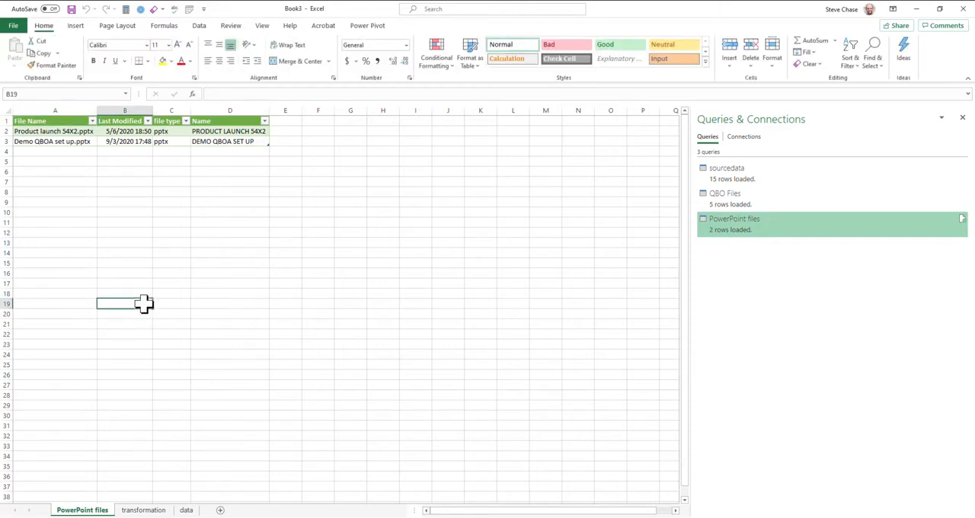
# Step: On the transformation sheet, apply the orange banded style to the sourcedata table and the blue one to the QBO Files table
pyautogui.click(718, 179)
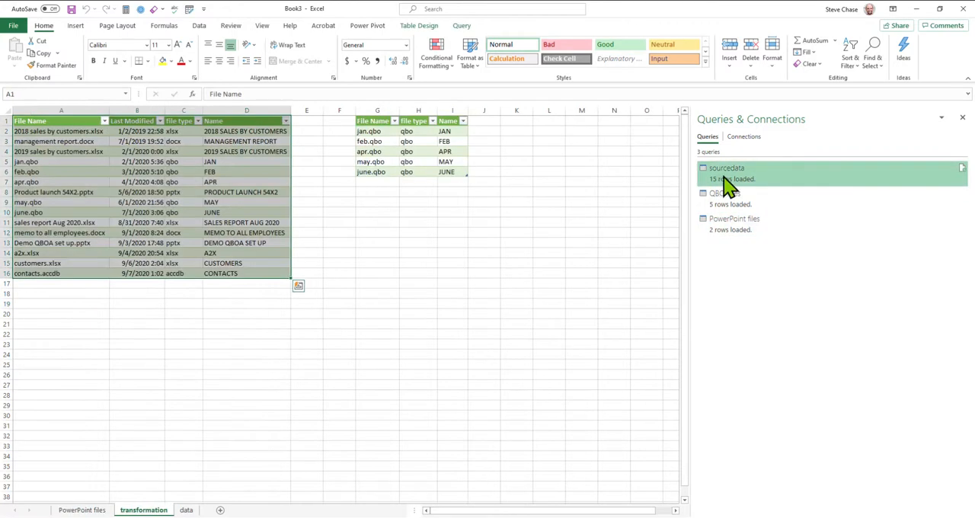
pyautogui.click(142, 174)
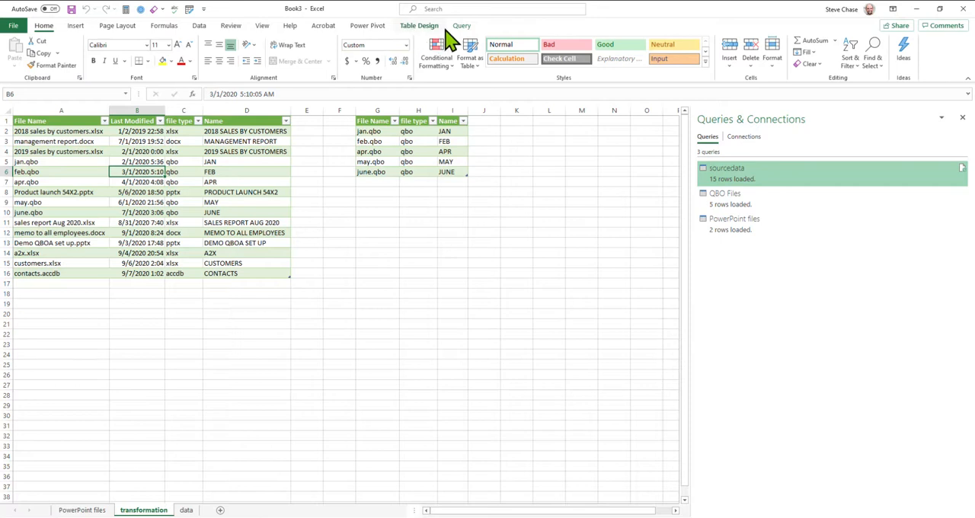
pyautogui.click(420, 27)
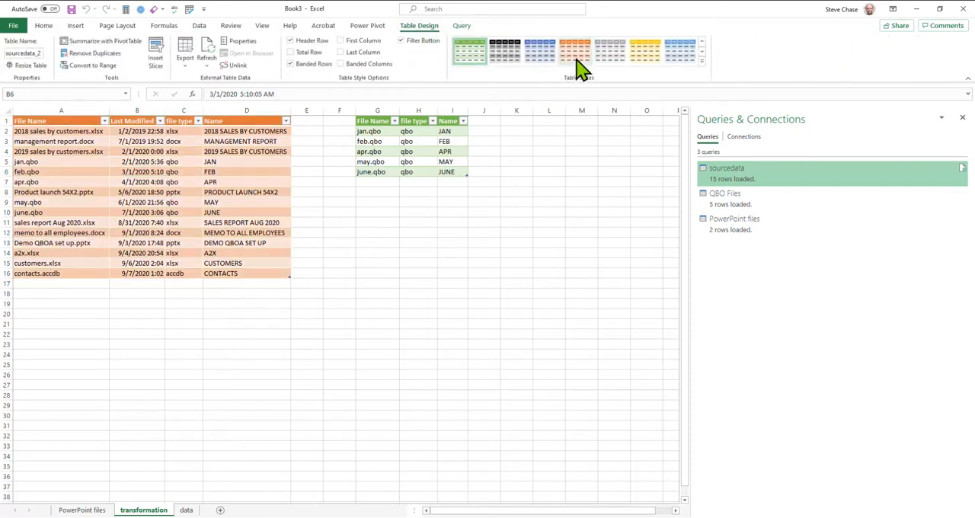
pyautogui.click(416, 152)
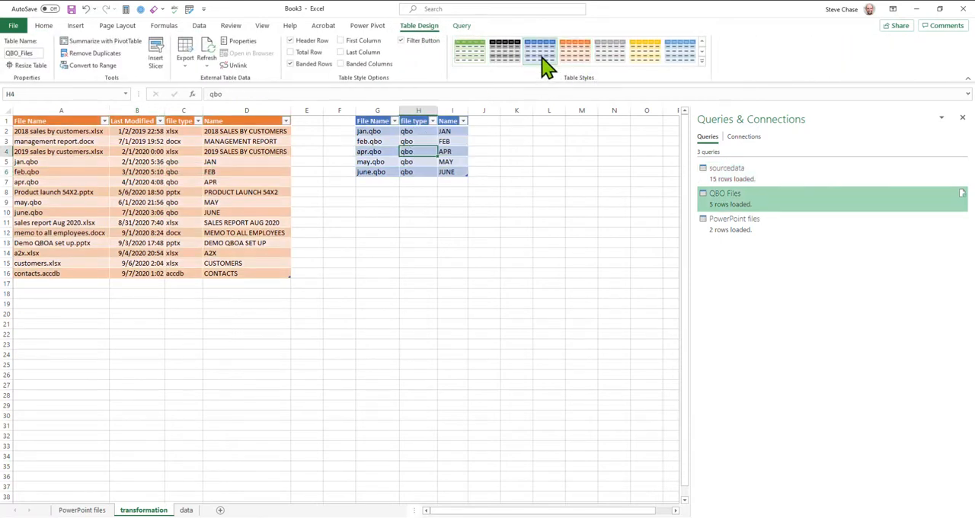
# Step: Apply the blue banded table style to the table on the PowerPoint files sheet
pyautogui.click(95, 509)
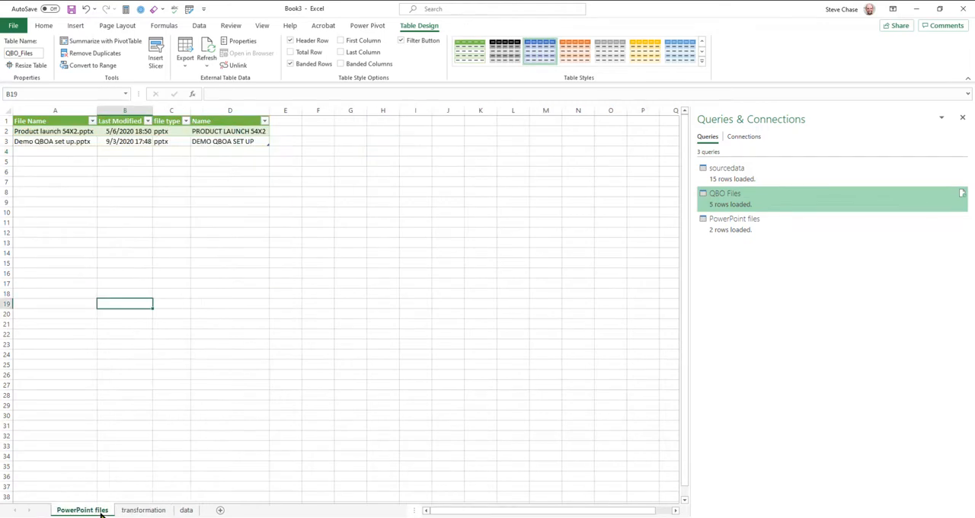
pyautogui.click(111, 141)
pyautogui.click(548, 51)
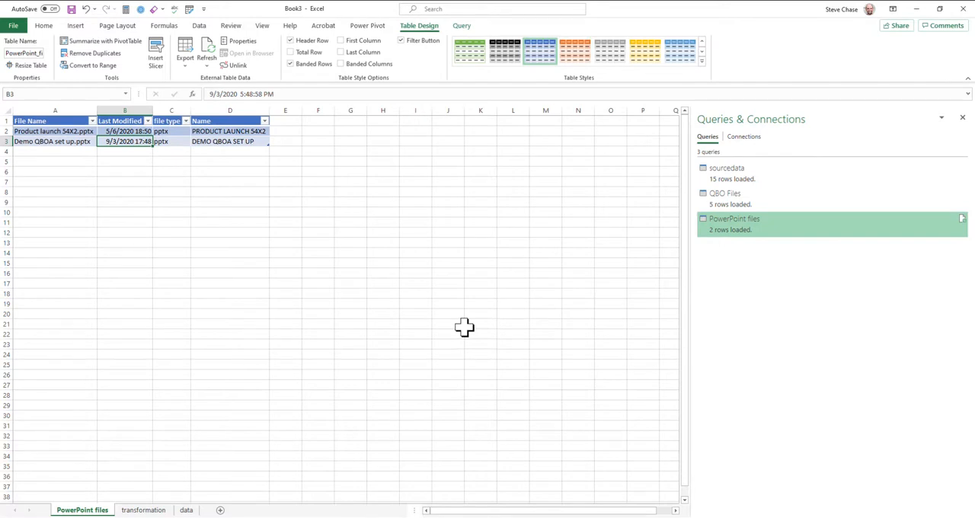
# Step: Apply the blue banded style to the sourcedata output table on the transformation sheet and the orange one to the source table on the data sheet
pyautogui.click(144, 509)
pyautogui.click(183, 232)
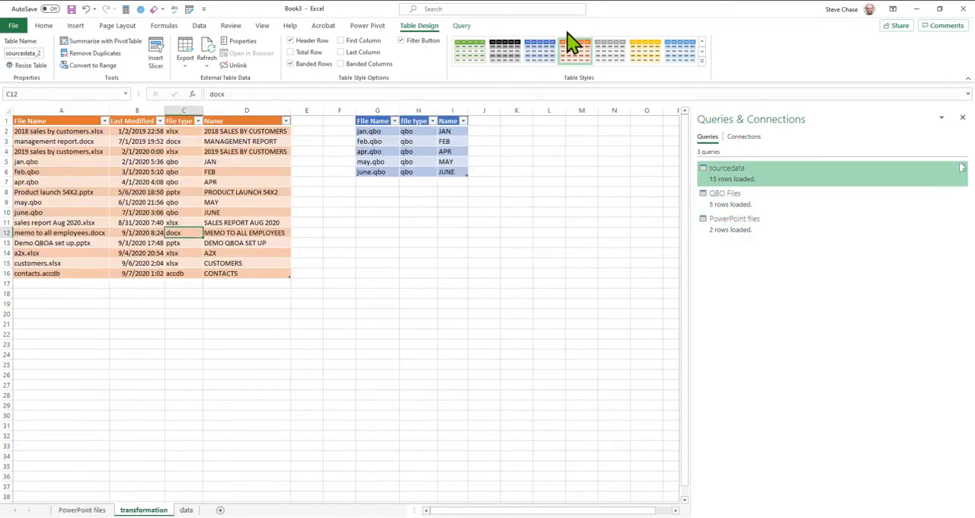
pyautogui.click(540, 50)
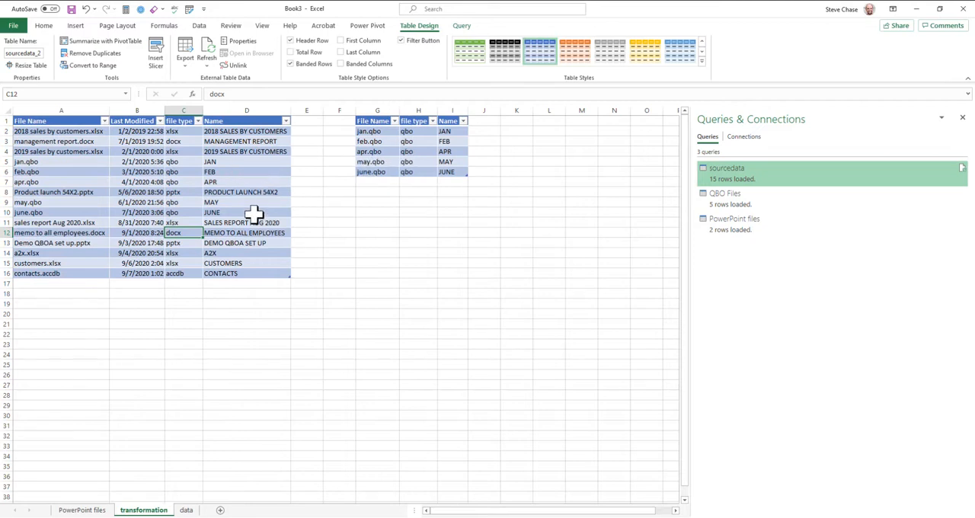
pyautogui.click(186, 510)
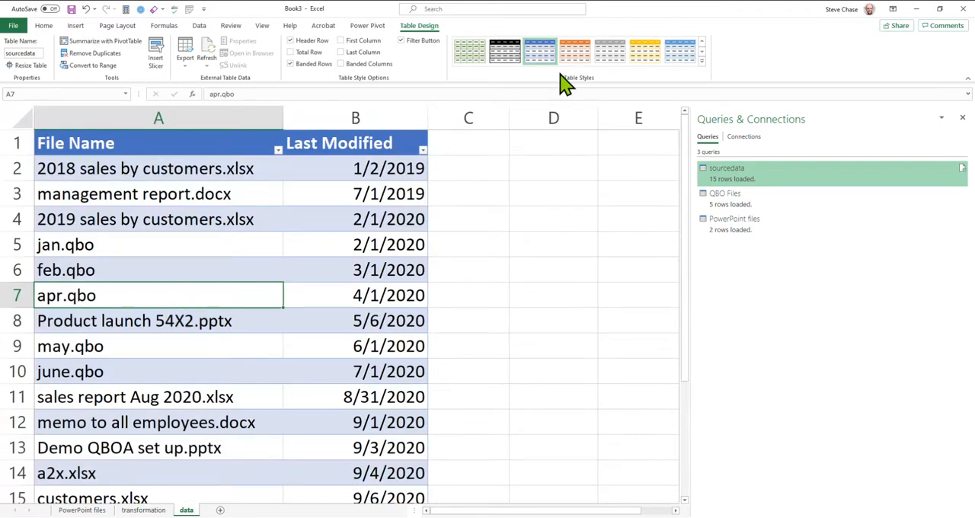
pyautogui.click(575, 50)
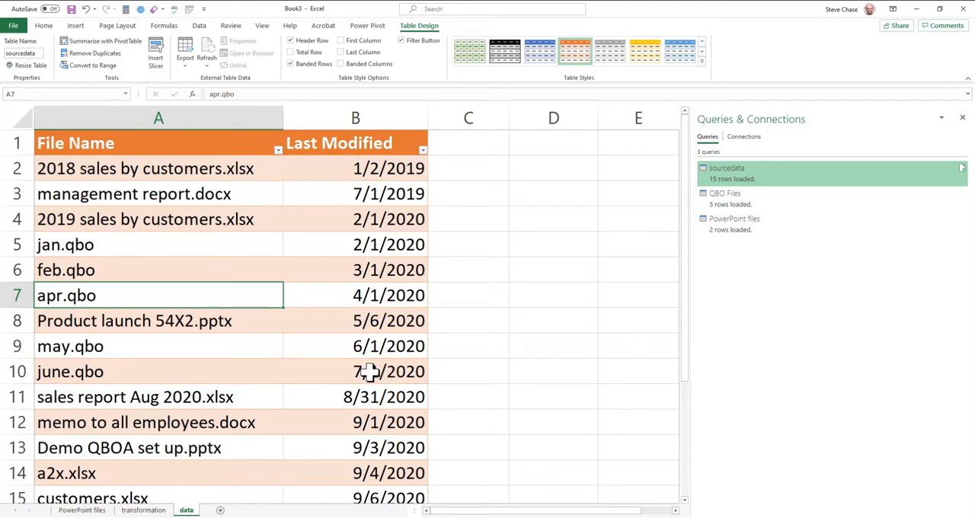
# Step: Add a new row below the source table on the data sheet with file name Checklist.pptx and last modified date 9/5/2020
pyautogui.scroll(-4, 370, 371)
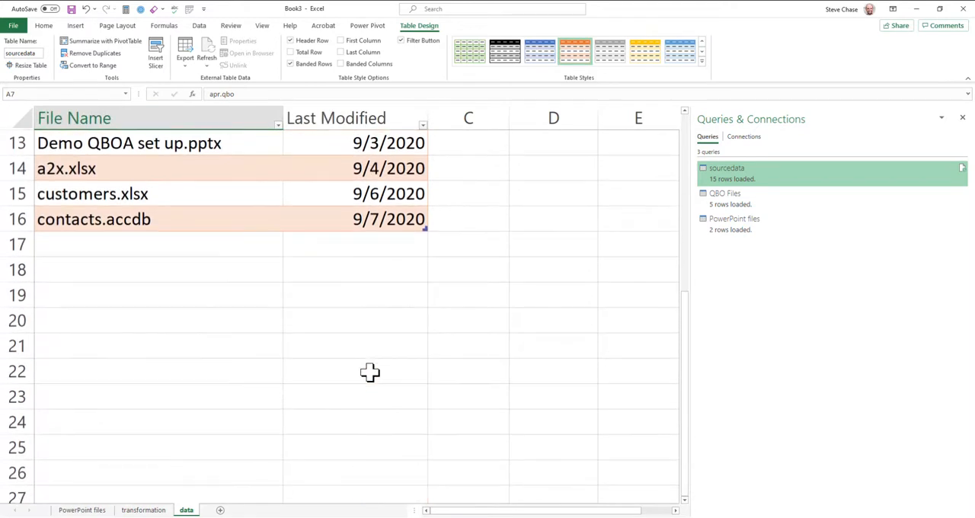
pyautogui.click(141, 245)
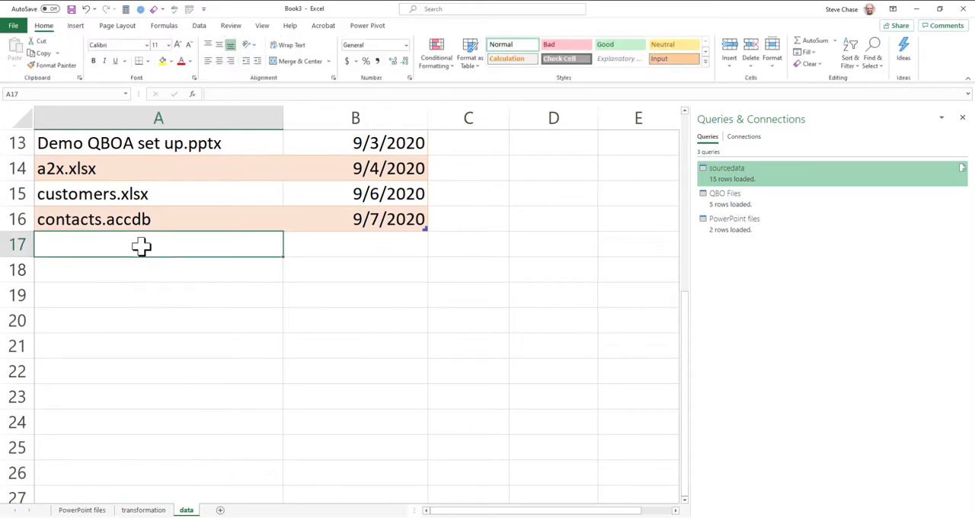
pyautogui.write('Checklist.pp')
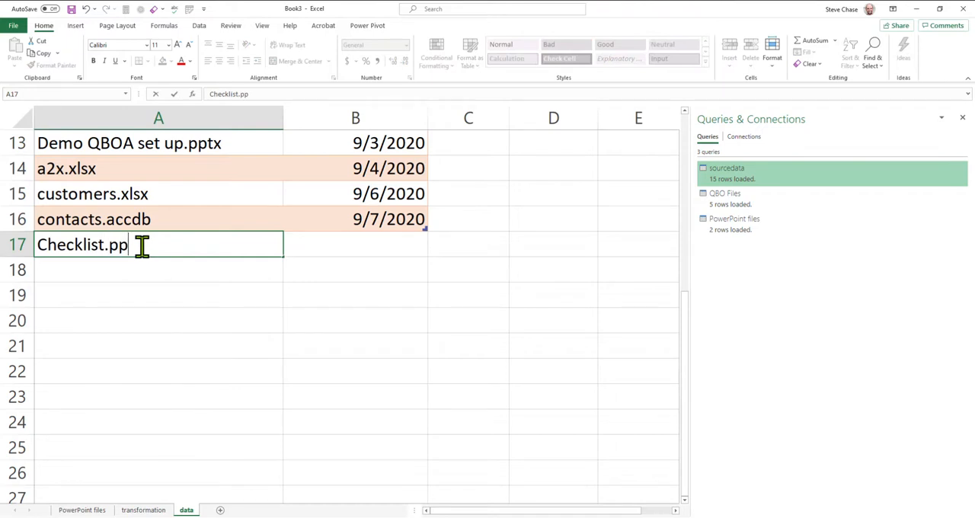
pyautogui.write('tx')
pyautogui.press('Tab')
pyautogui.write('9/5/2020')
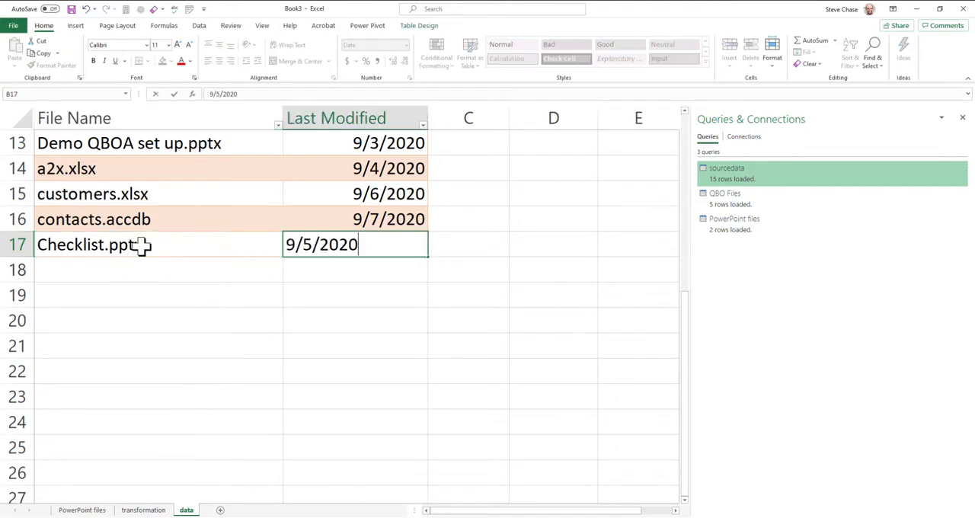
pyautogui.press('Return')
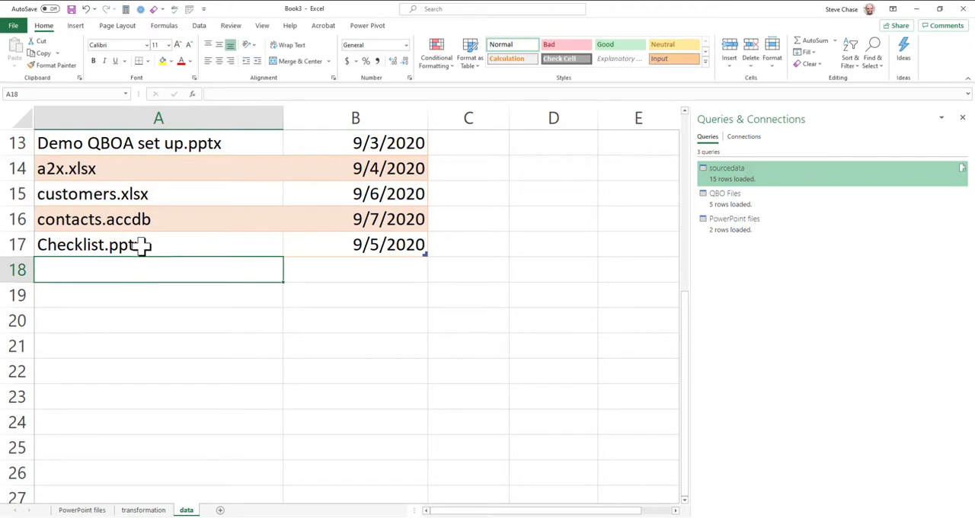
# Step: Add another source row for Aug.qbo, repeating the 9/5/2020 date from the row above
pyautogui.write('Aug')
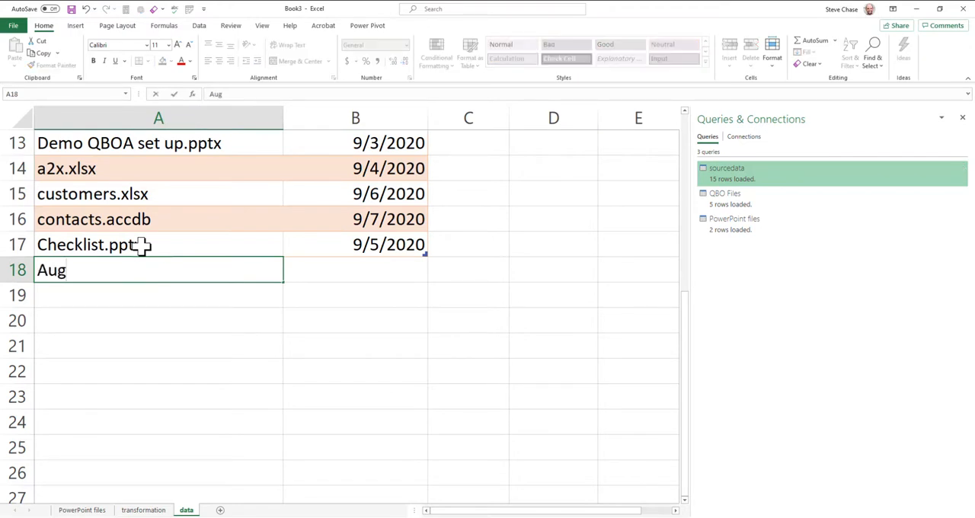
pyautogui.write('.qbo')
pyautogui.press('Tab')
pyautogui.hotkey('ctrl', "'")
pyautogui.press('Return')
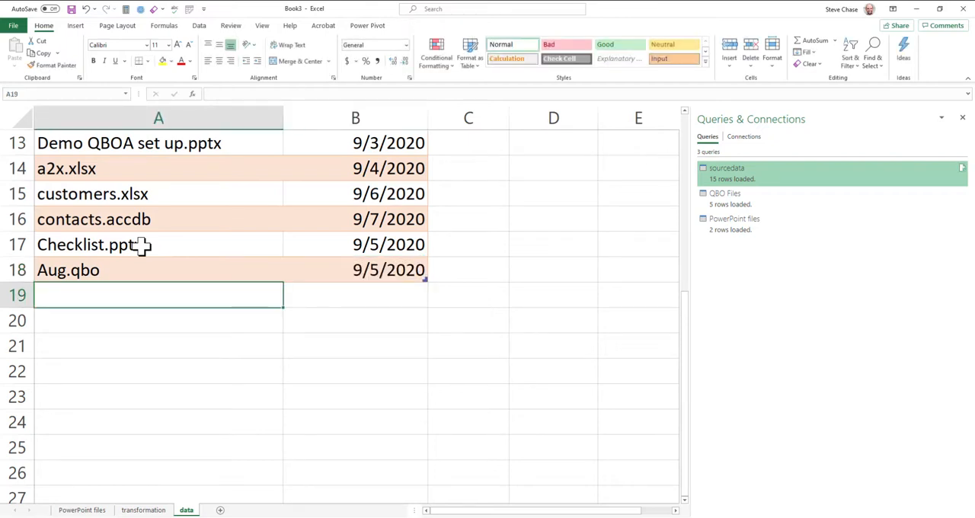
# Step: Refresh all queries and check the QBO Files and PowerPoint files tables for the newly added Aug.qbo and Checklist.pptx rows
pyautogui.click(200, 26)
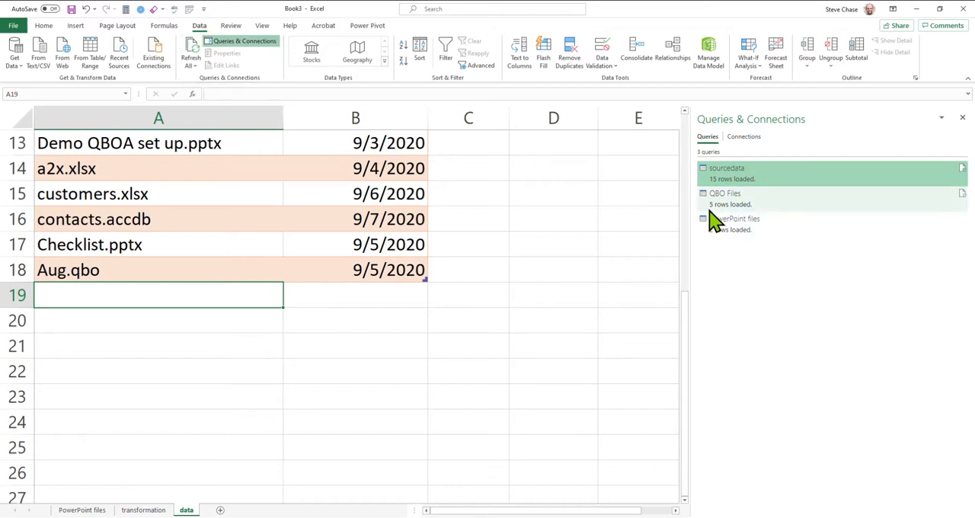
pyautogui.moveTo(709, 229)
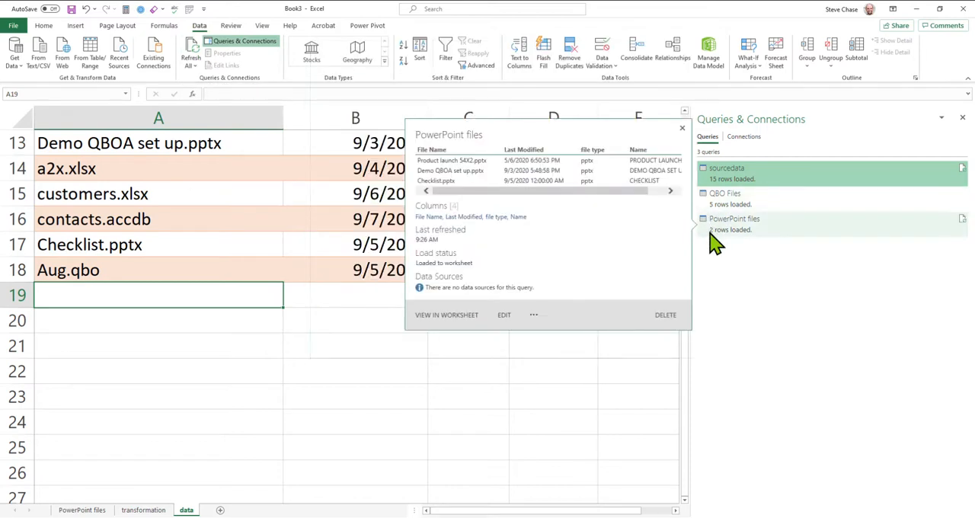
pyautogui.click(195, 52)
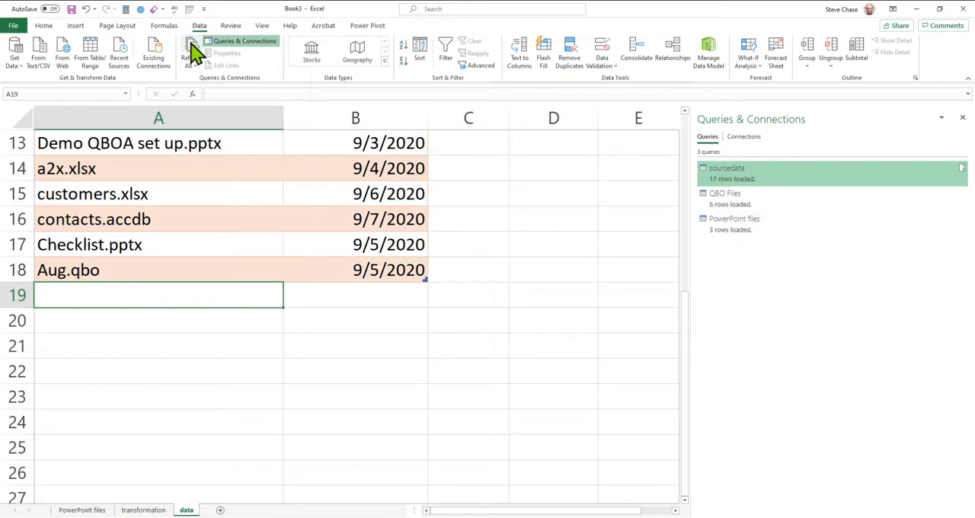
pyautogui.click(133, 509)
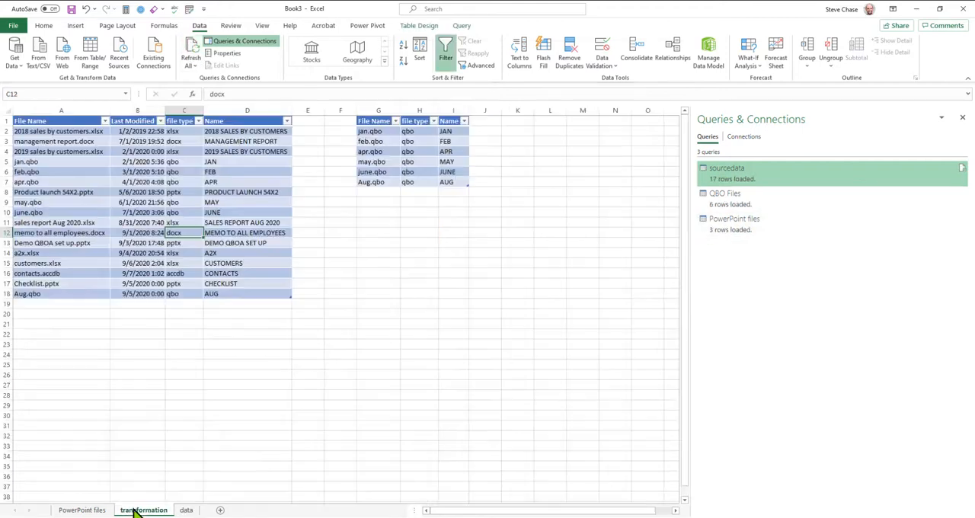
pyautogui.moveTo(356, 181); pyautogui.dragTo(473, 180)
pyautogui.click(82, 510)
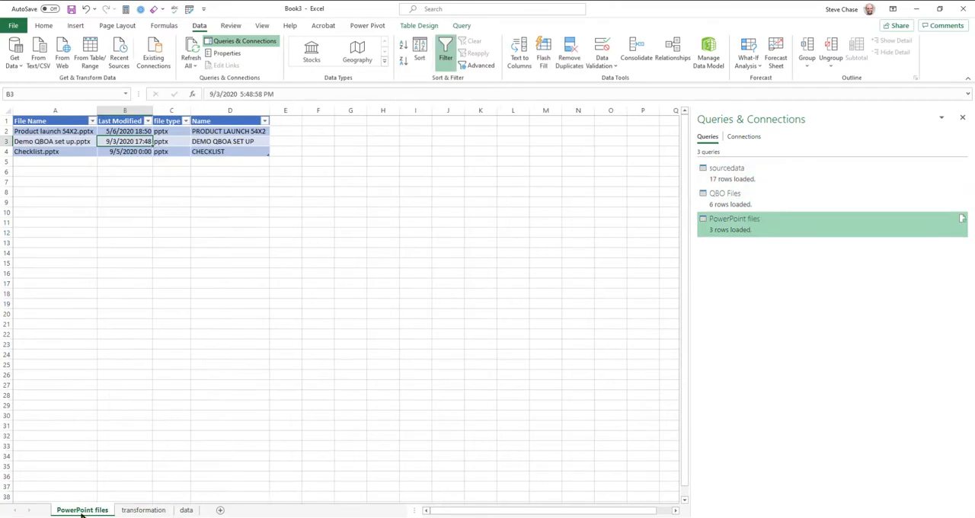
pyautogui.moveTo(46, 151); pyautogui.dragTo(220, 152)
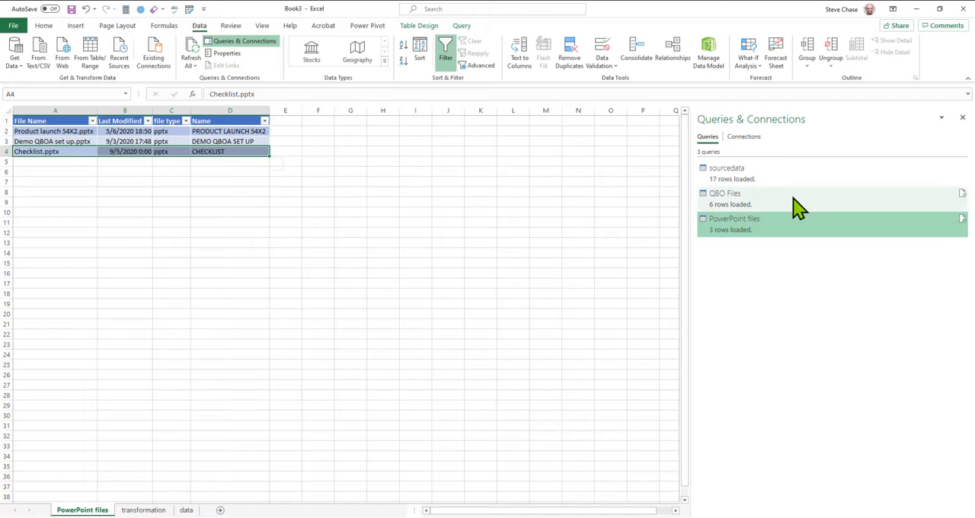
# Step: Open the sourcedata query for editing and examine the query dependencies diagram
pyautogui.click(745, 183)
pyautogui.rightClick(743, 179)
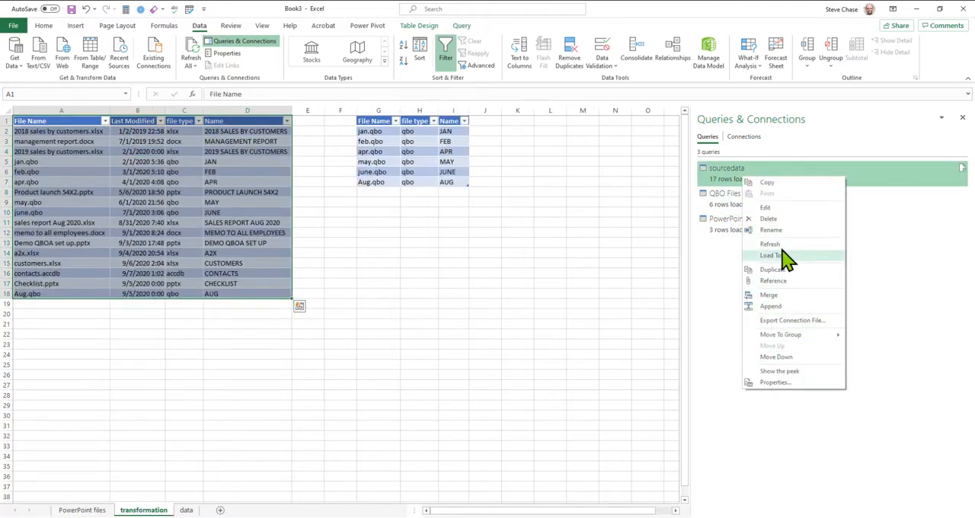
pyautogui.click(774, 208)
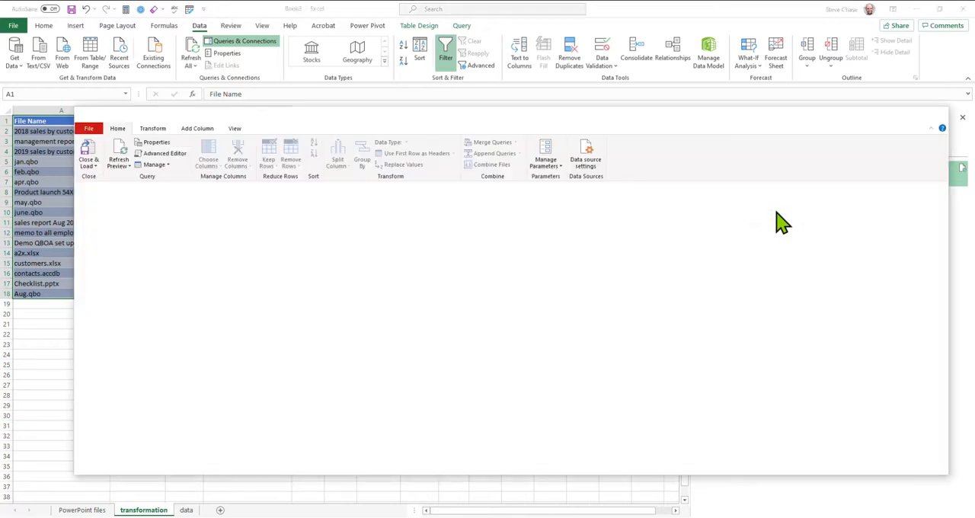
pyautogui.click(236, 129)
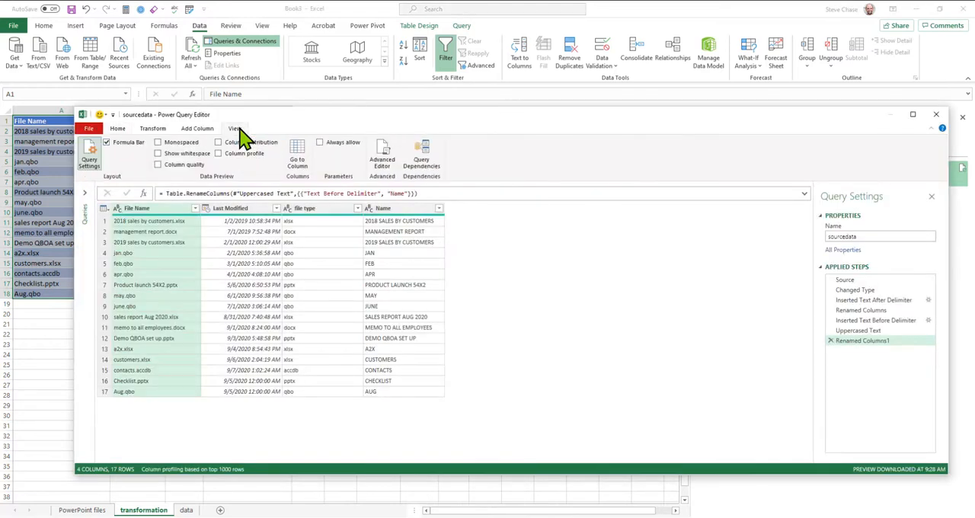
pyautogui.click(428, 162)
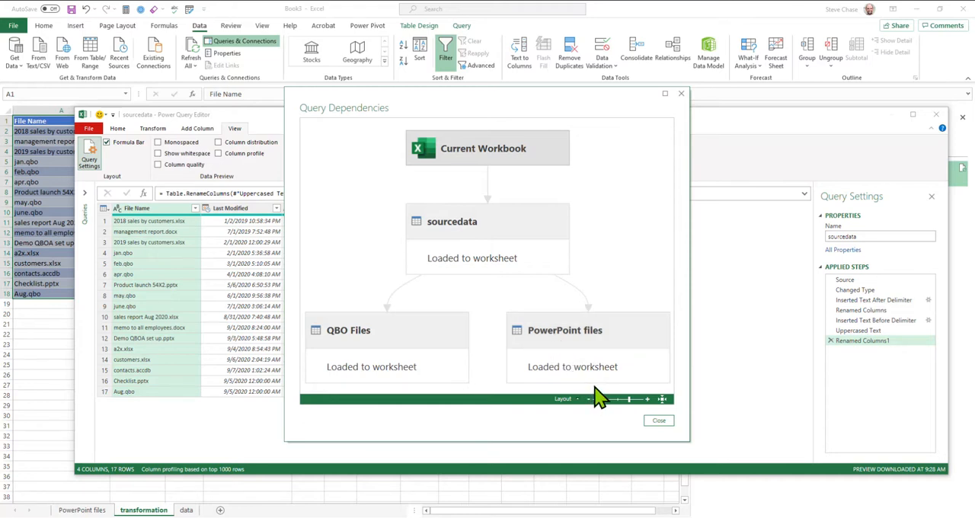
pyautogui.click(681, 94)
# Step: Expand the query list to review the actions available for the sourcedata query, and close the Power Query Editor
pyautogui.click(86, 193)
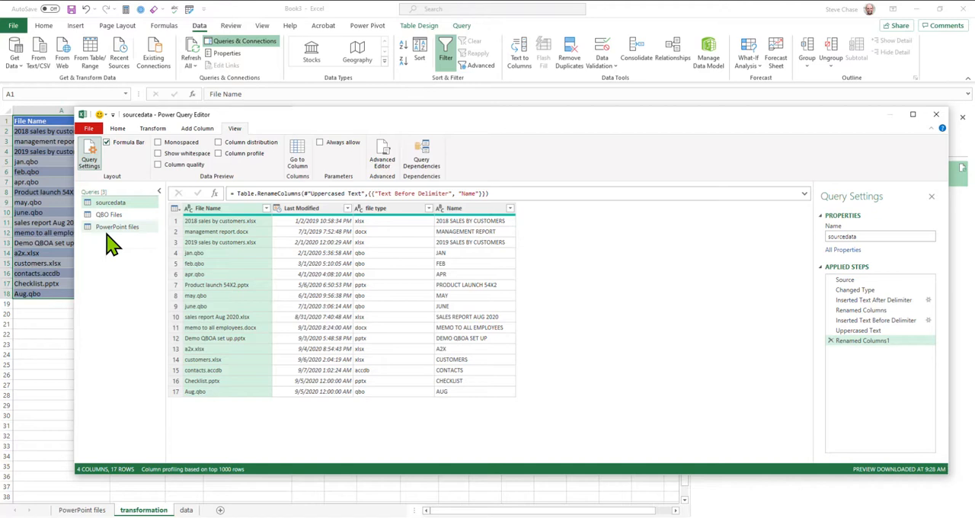
pyautogui.rightClick(114, 216)
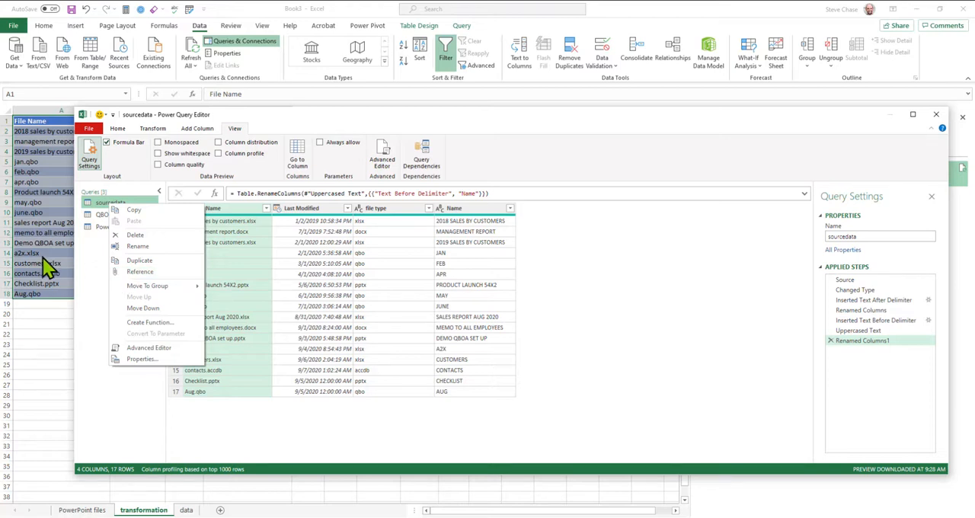
pyautogui.click(936, 115)
pyautogui.click(936, 115)
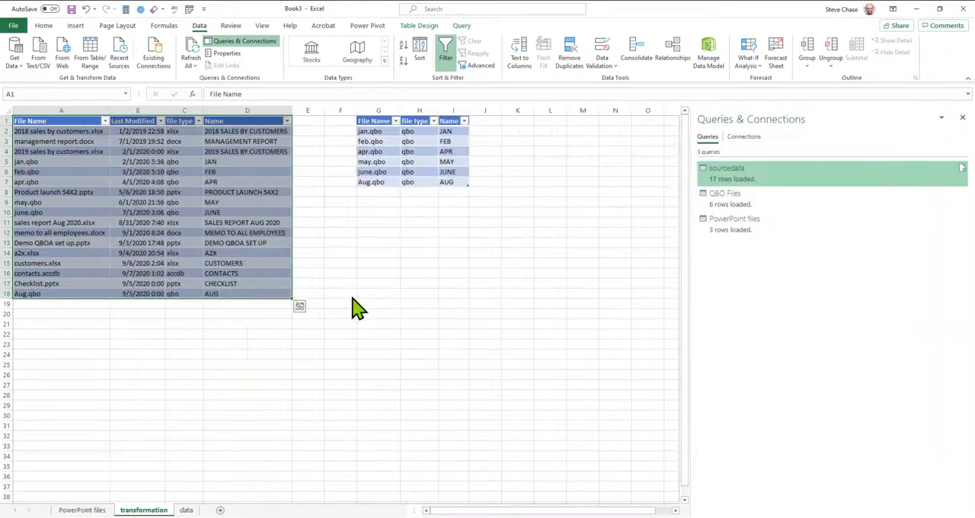